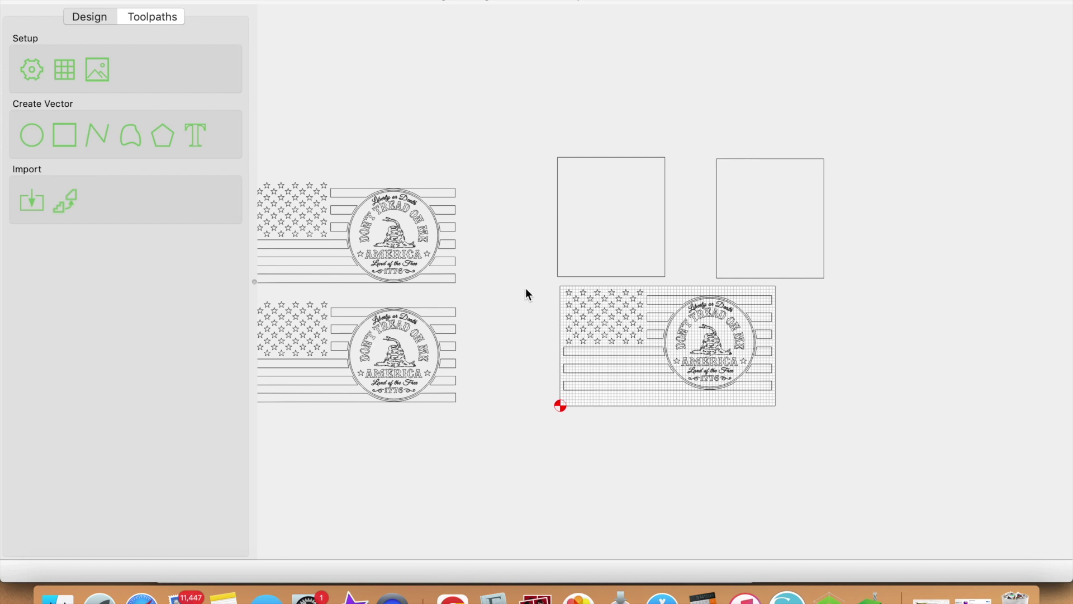
Accept the job setup with 36 × 20 × 0.75 in stock, zeroed top and lower-left
{"action": "left_click", "coordinate": [40, 65]}
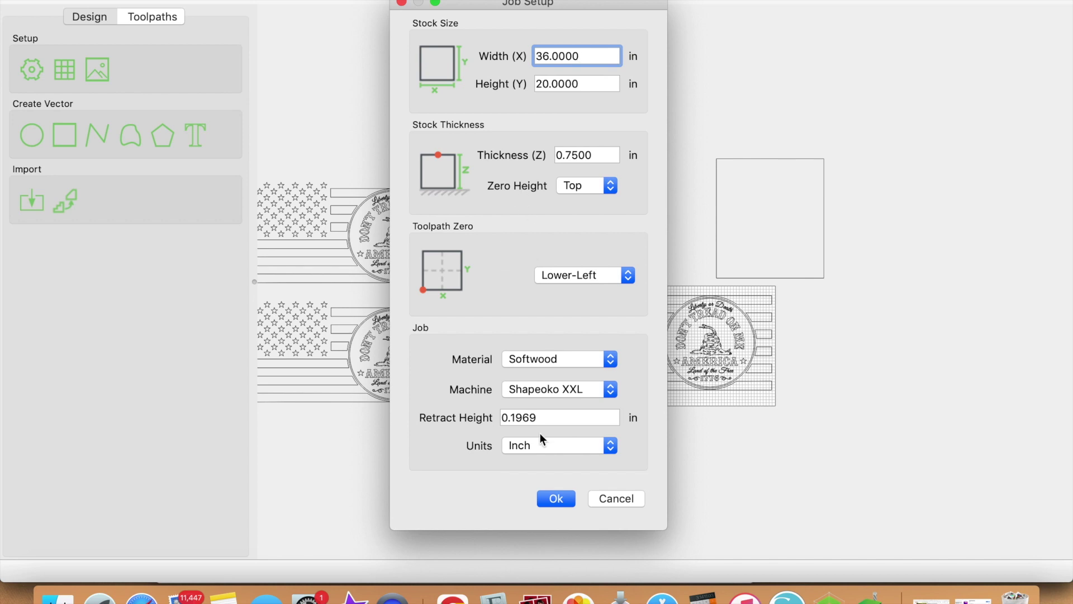
{"action": "left_click", "coordinate": [556, 498]}
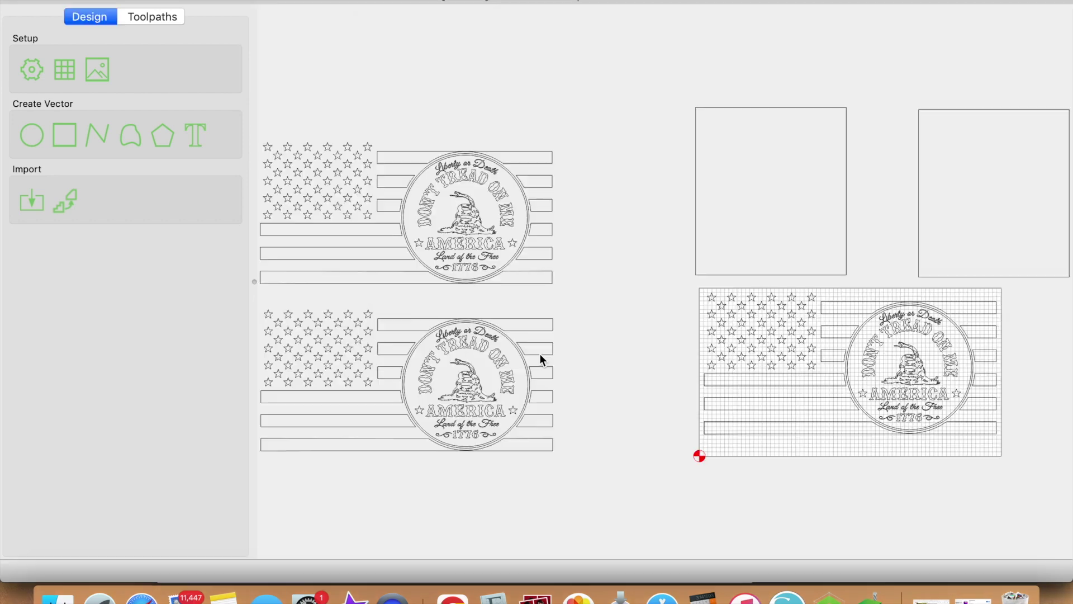
{"action": "scroll", "coordinate": [641, 344], "scroll_direction": "down", "scroll_amount": 1}
{"action": "scroll", "coordinate": [641, 345], "scroll_direction": "down", "scroll_amount": 1}
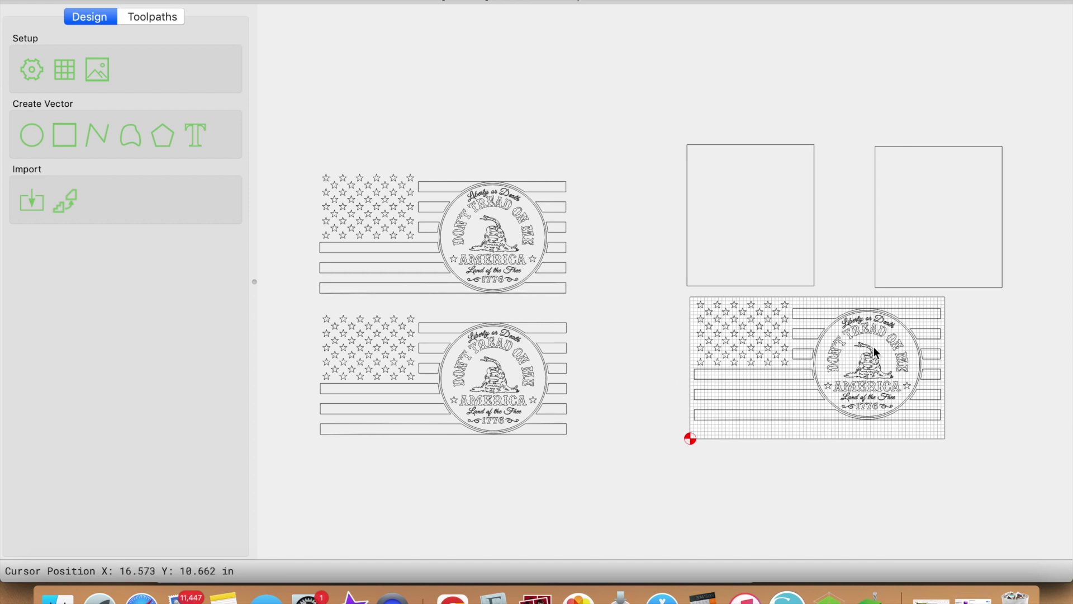
{"action": "scroll", "coordinate": [811, 404], "scroll_direction": "up", "scroll_amount": 1}
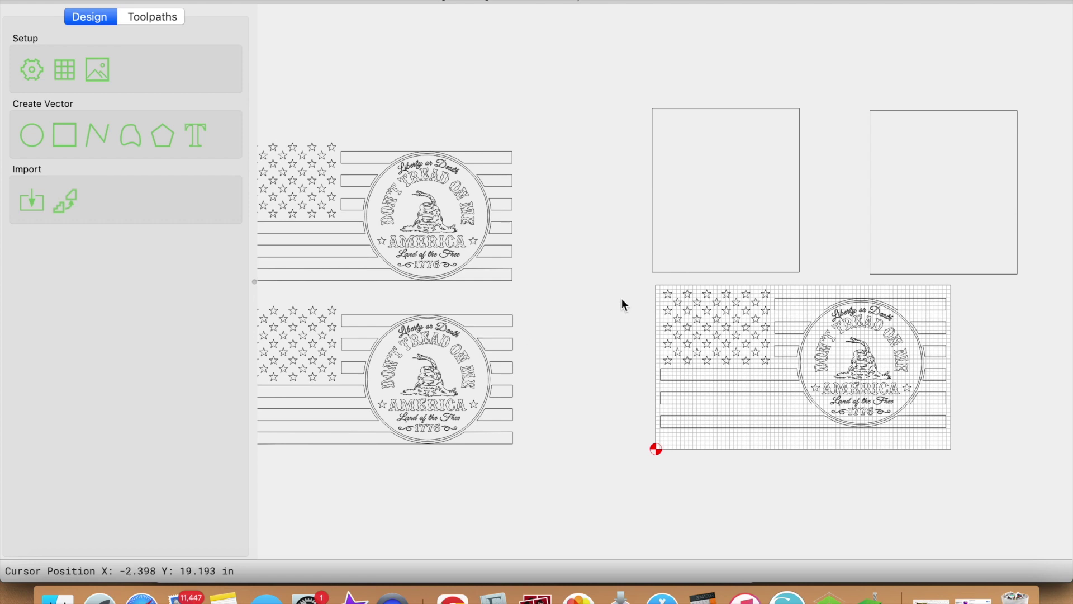
Select the left empty 18 × 20 in rectangle beside the gridded flag
{"action": "left_click", "coordinate": [655, 211]}
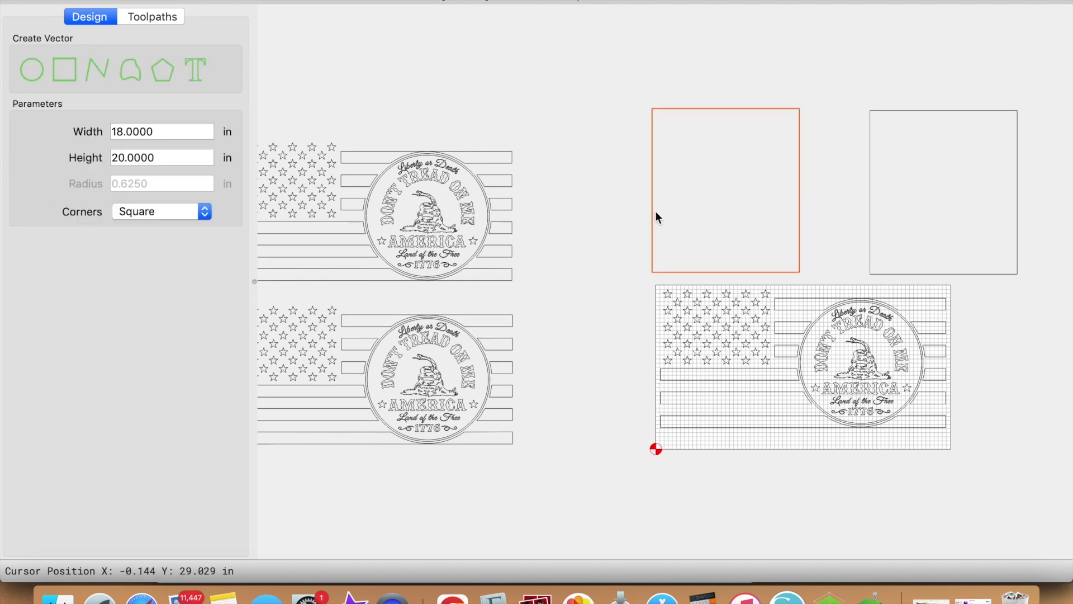
{"action": "left_click", "coordinate": [870, 168]}
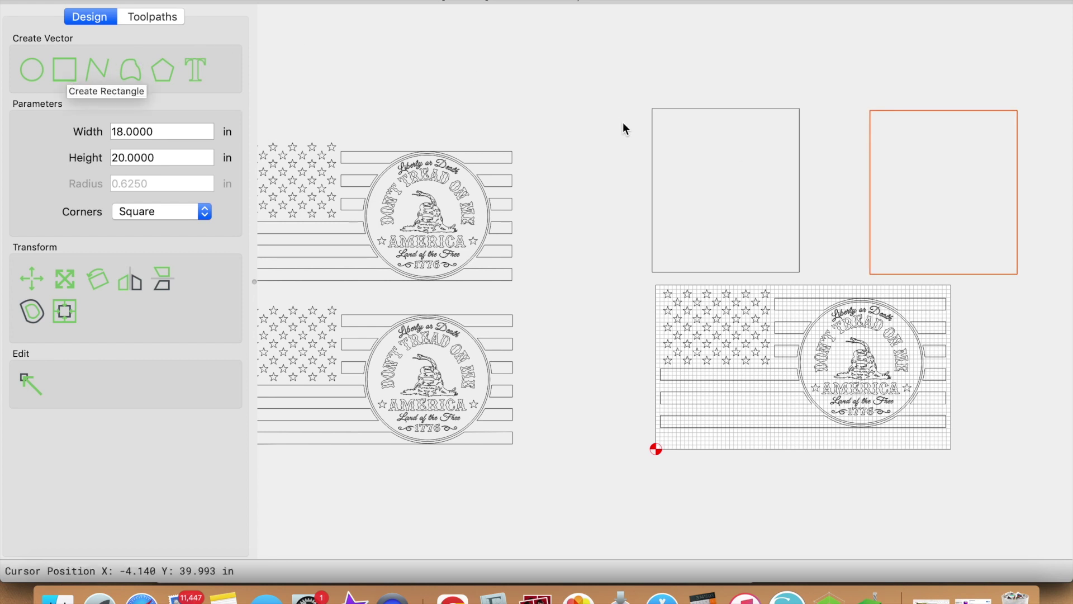
{"action": "left_click", "coordinate": [776, 270]}
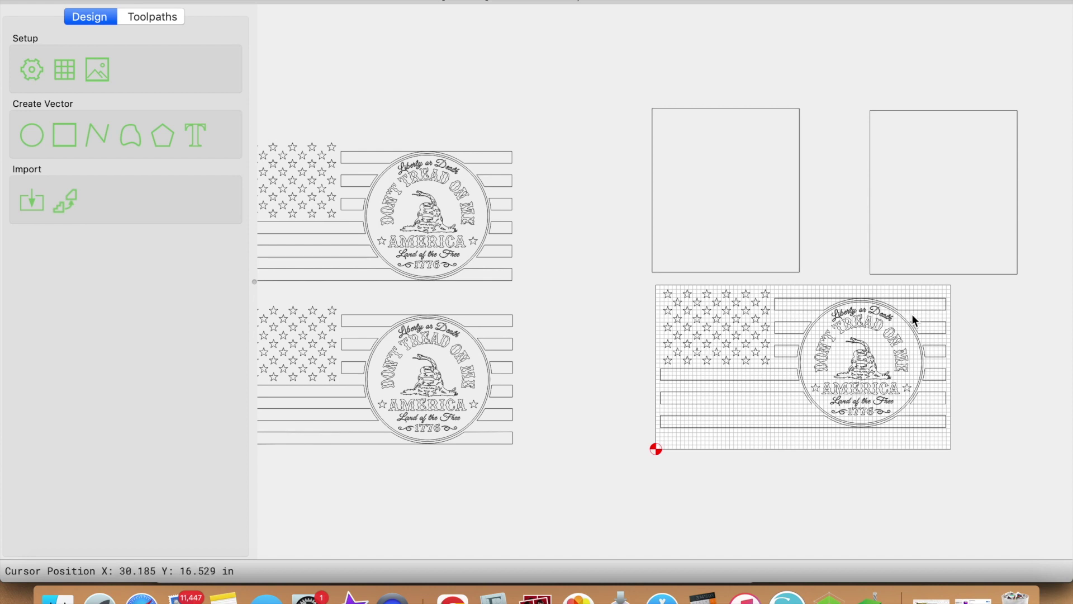
{"action": "left_click", "coordinate": [773, 272]}
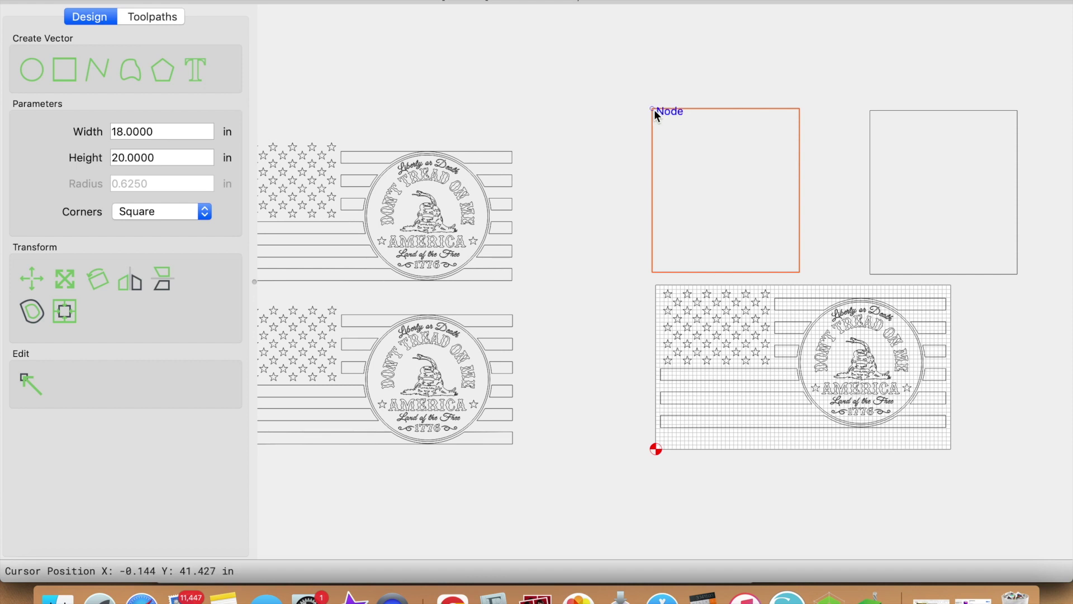
Drag the 18 × 20 in rectangle onto the flag grid, its lower-left corner snapped to the origin
{"action": "left_click_drag", "start_coordinate": [654, 109], "coordinate": [655, 260]}
{"action": "scroll", "coordinate": [663, 316], "scroll_direction": "up", "scroll_amount": 5}
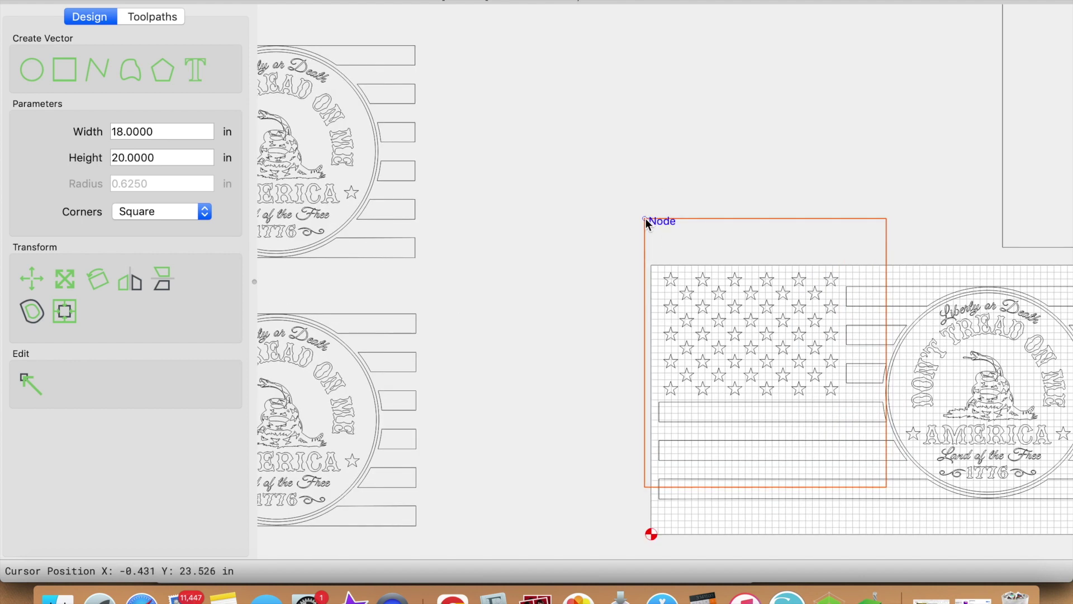
{"action": "left_click_drag", "start_coordinate": [645, 218], "coordinate": [653, 267]}
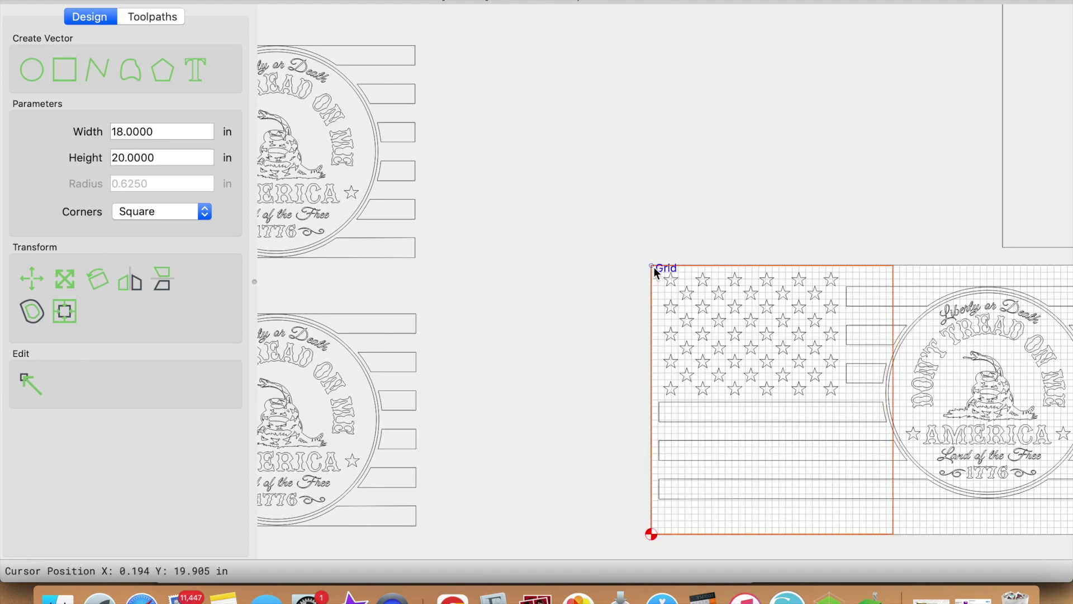
{"action": "scroll", "coordinate": [871, 475], "scroll_direction": "up", "scroll_amount": 2}
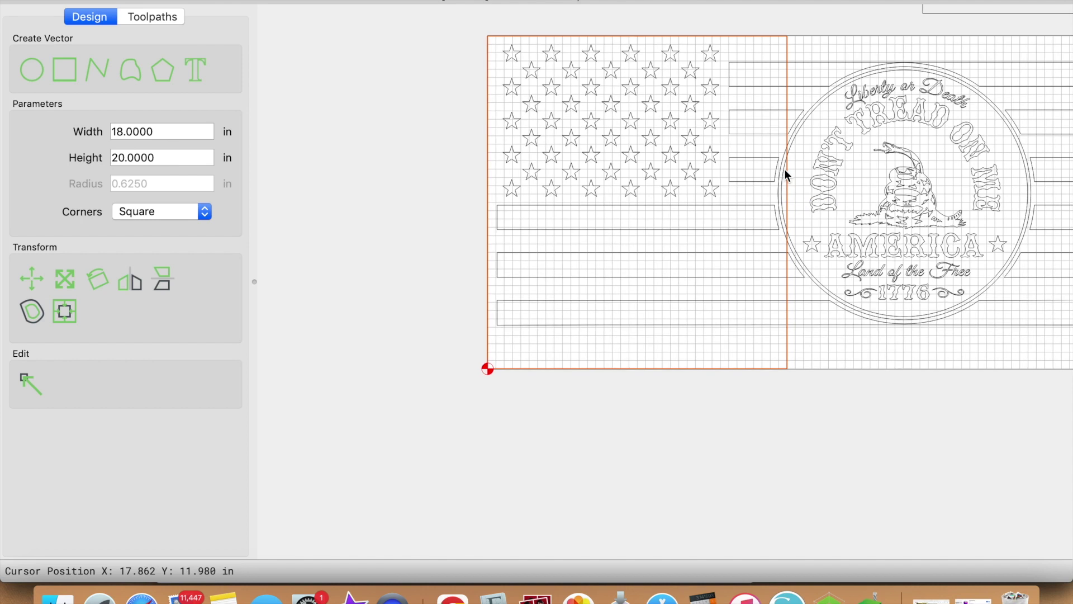
{"action": "scroll", "coordinate": [785, 182], "scroll_direction": "up", "scroll_amount": 6}
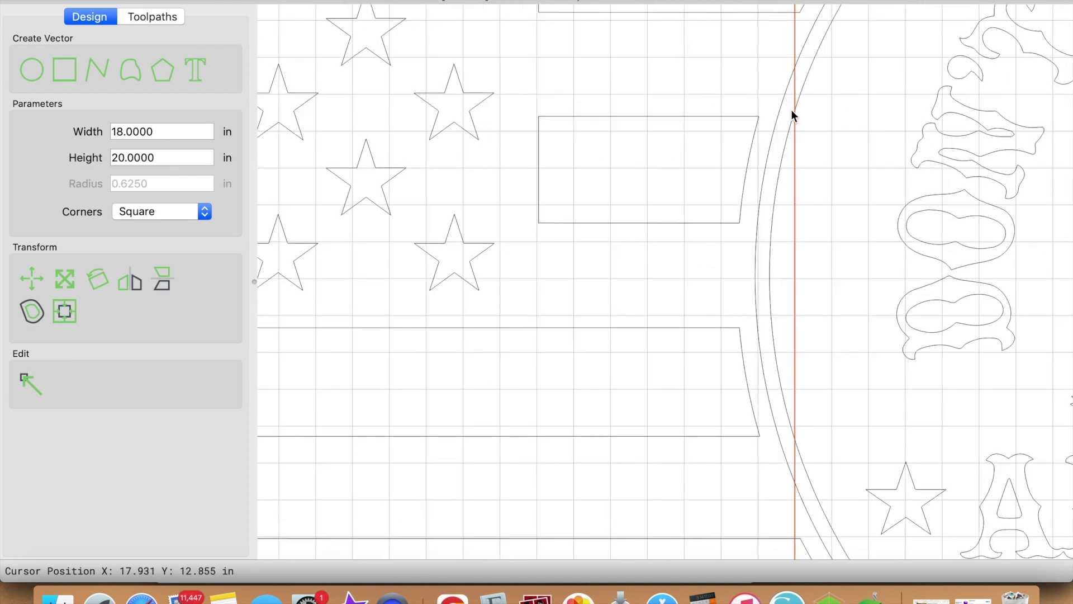
{"action": "scroll", "coordinate": [791, 112], "scroll_direction": "down", "scroll_amount": 6}
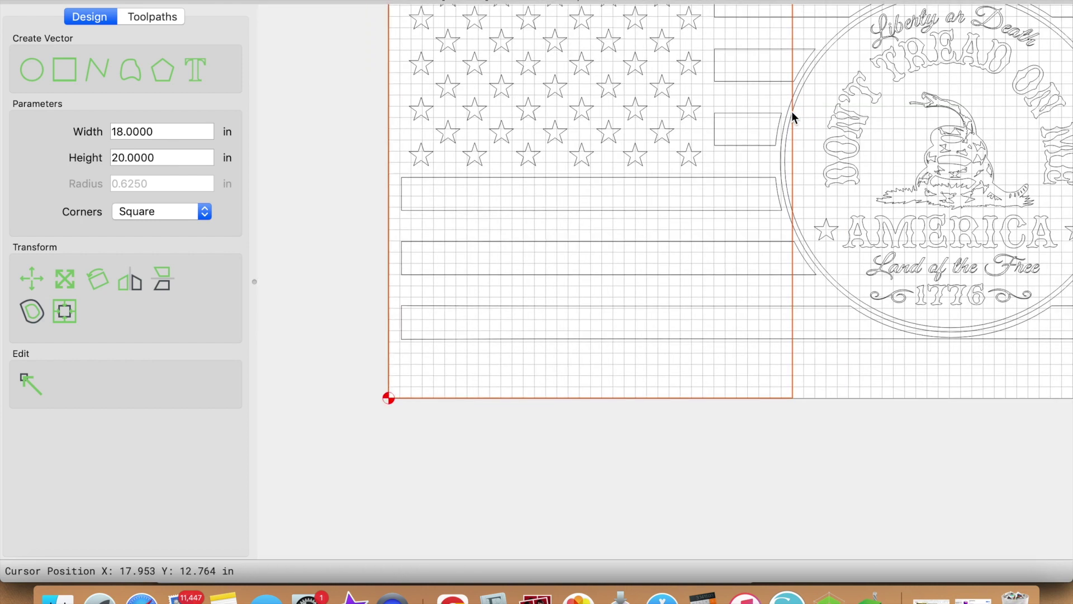
{"action": "scroll", "coordinate": [657, 47], "scroll_direction": "down", "scroll_amount": 3}
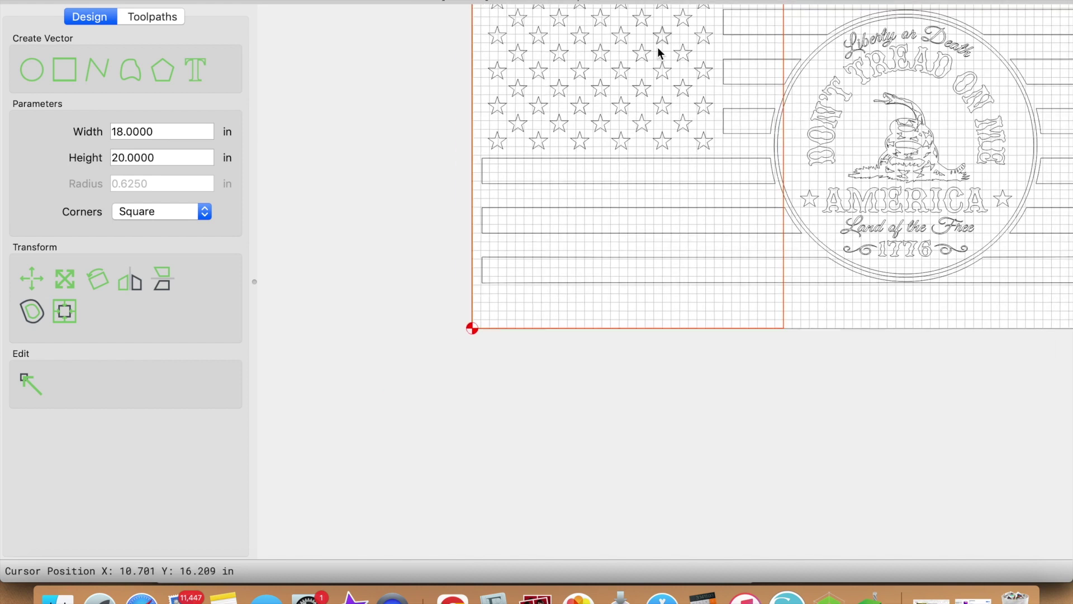
{"action": "scroll", "coordinate": [559, 431], "scroll_direction": "down", "scroll_amount": 3}
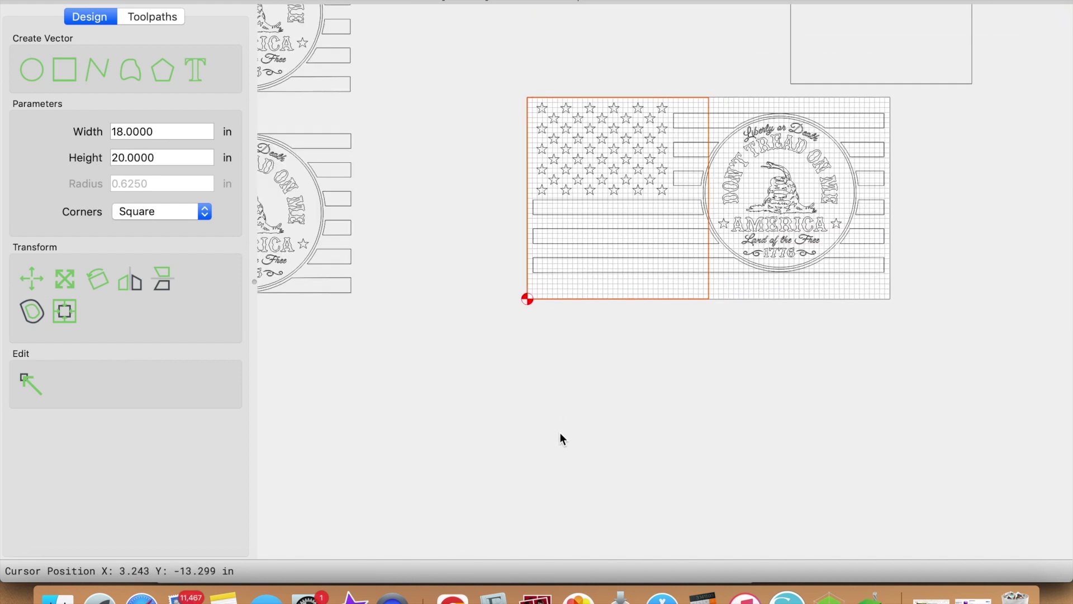
{"action": "scroll", "coordinate": [713, 110], "scroll_direction": "up", "scroll_amount": 2}
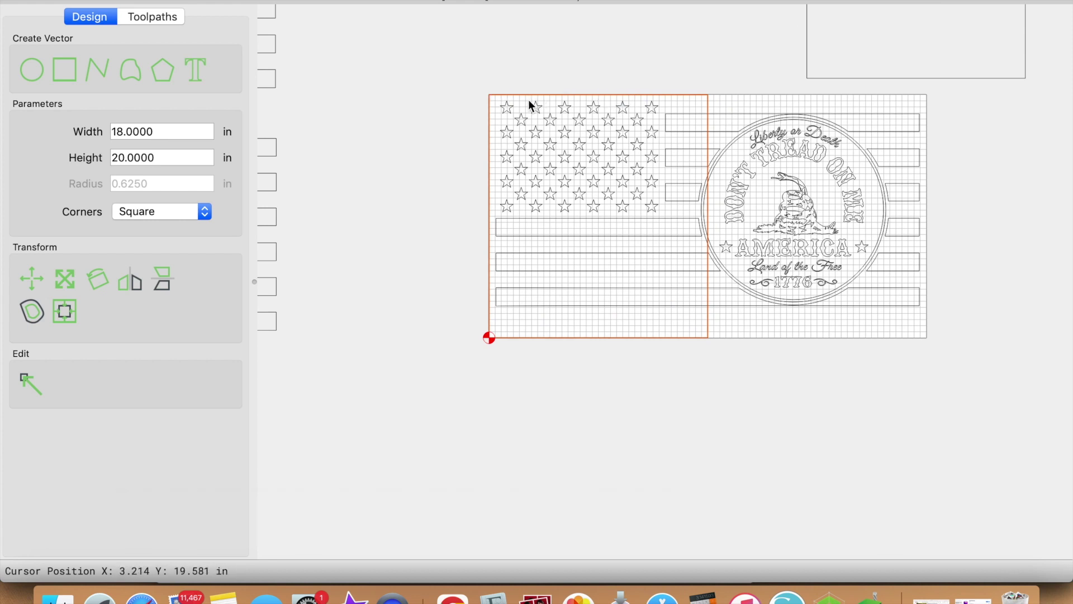
{"action": "left_click_drag", "start_coordinate": [528, 99], "coordinate": [492, 93]}
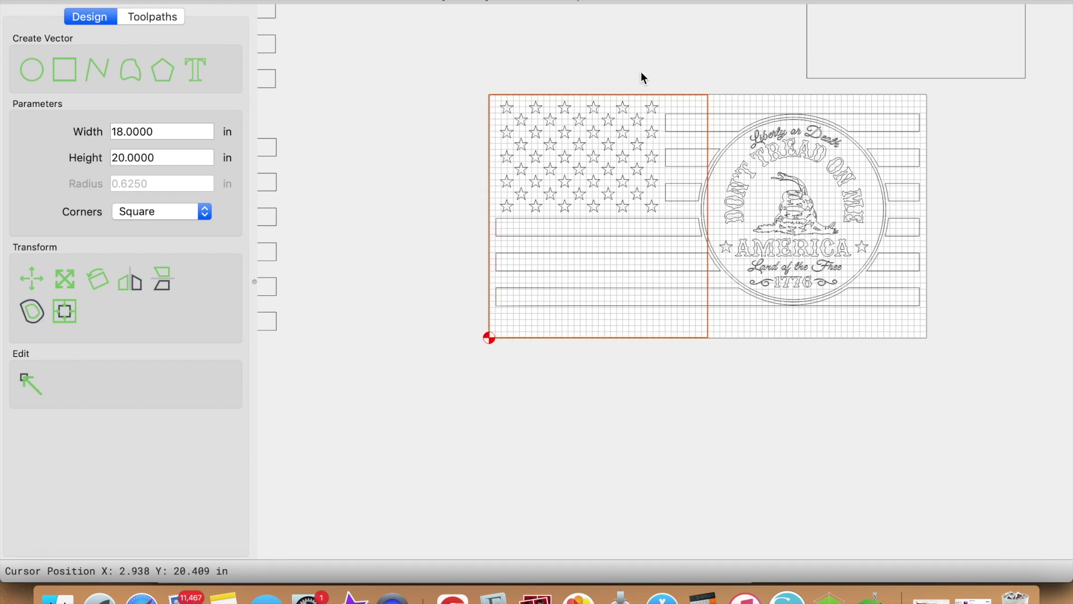
{"action": "left_click", "coordinate": [640, 71]}
{"action": "scroll", "coordinate": [641, 71], "scroll_direction": "up", "scroll_amount": 5}
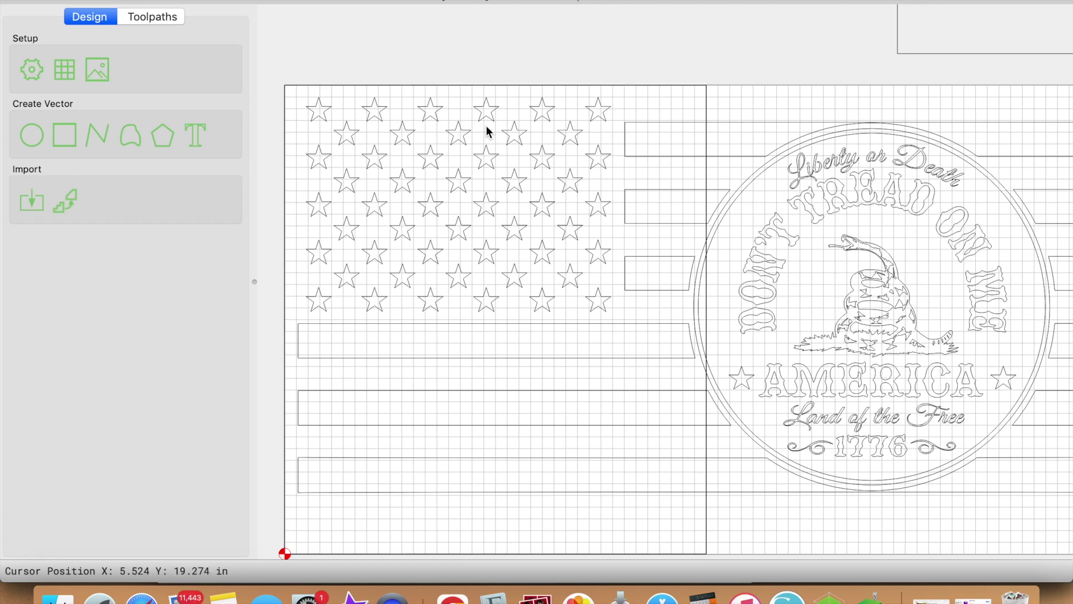
Pick out the four flag stripes in turn, then clear the selection
{"action": "left_click", "coordinate": [680, 157]}
{"action": "left_click", "coordinate": [650, 191]}
{"action": "left_click", "coordinate": [636, 256]}
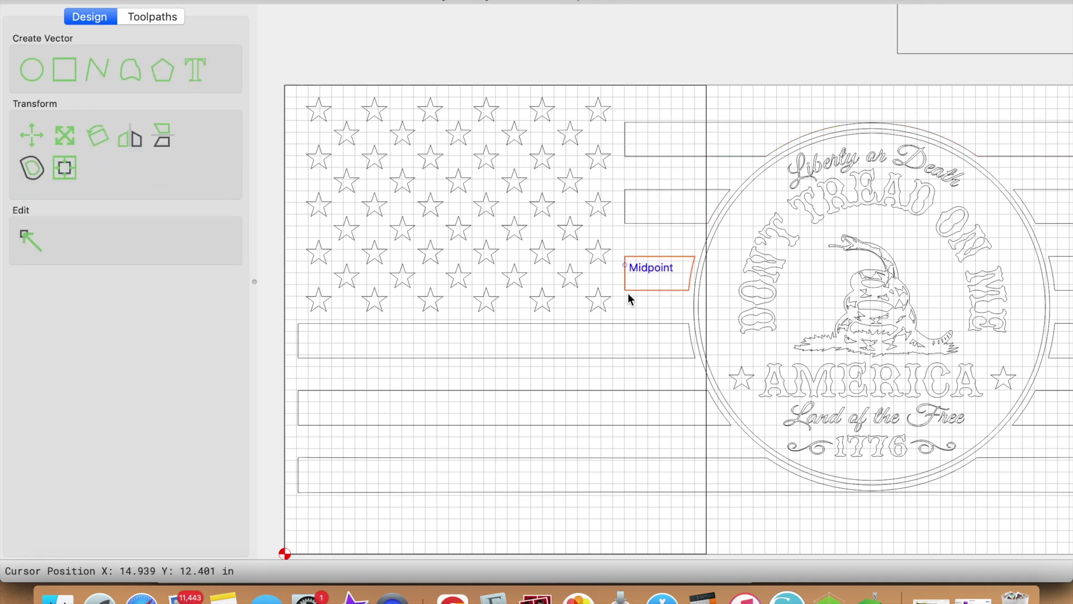
{"action": "left_click", "coordinate": [619, 323]}
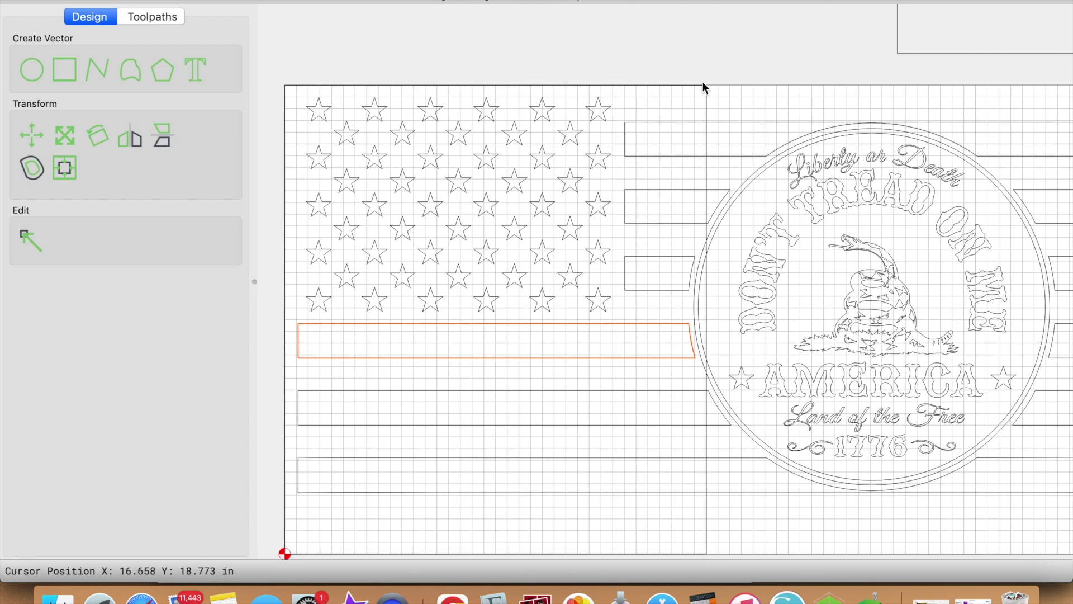
{"action": "left_click", "coordinate": [717, 48]}
Intersect the 18 × 20 tile rectangle with the top stripe, keeping its left-half piece
{"action": "left_click", "coordinate": [706, 103]}
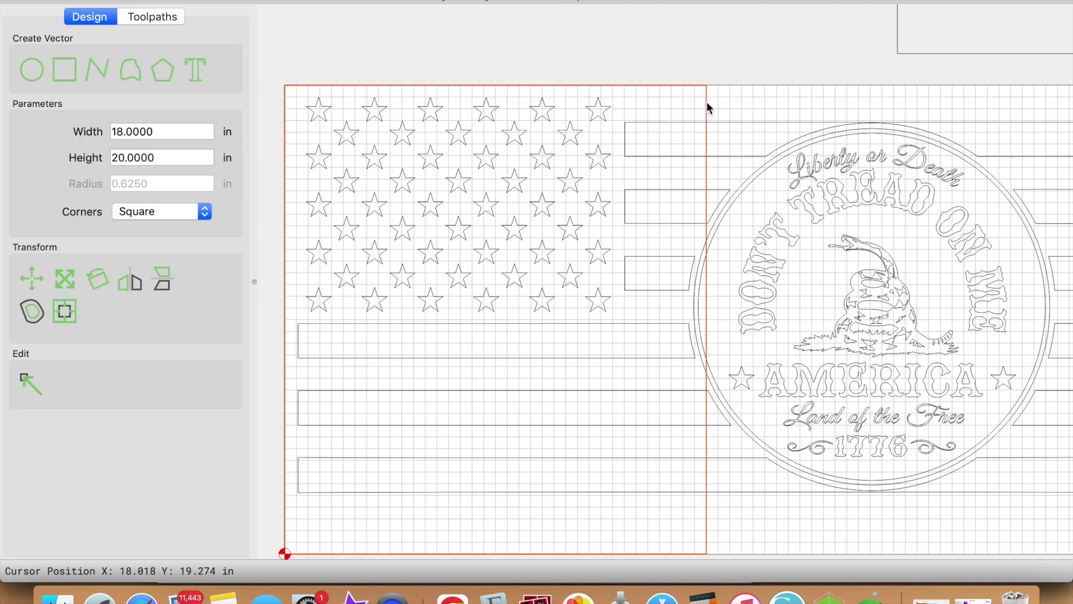
{"action": "left_click", "coordinate": [676, 121], "text": "shift"}
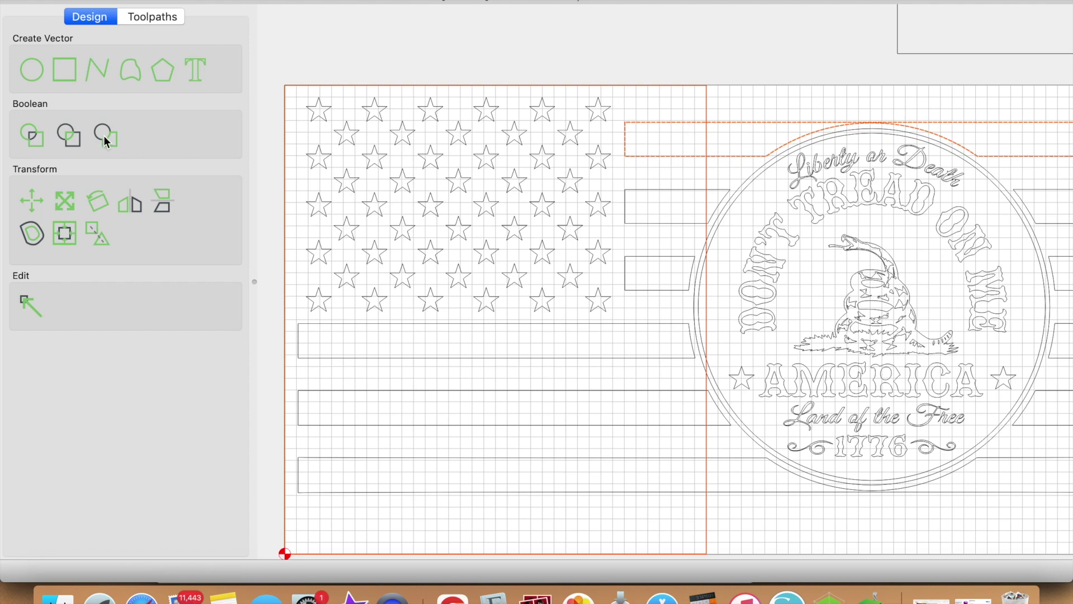
{"action": "left_click", "coordinate": [72, 132]}
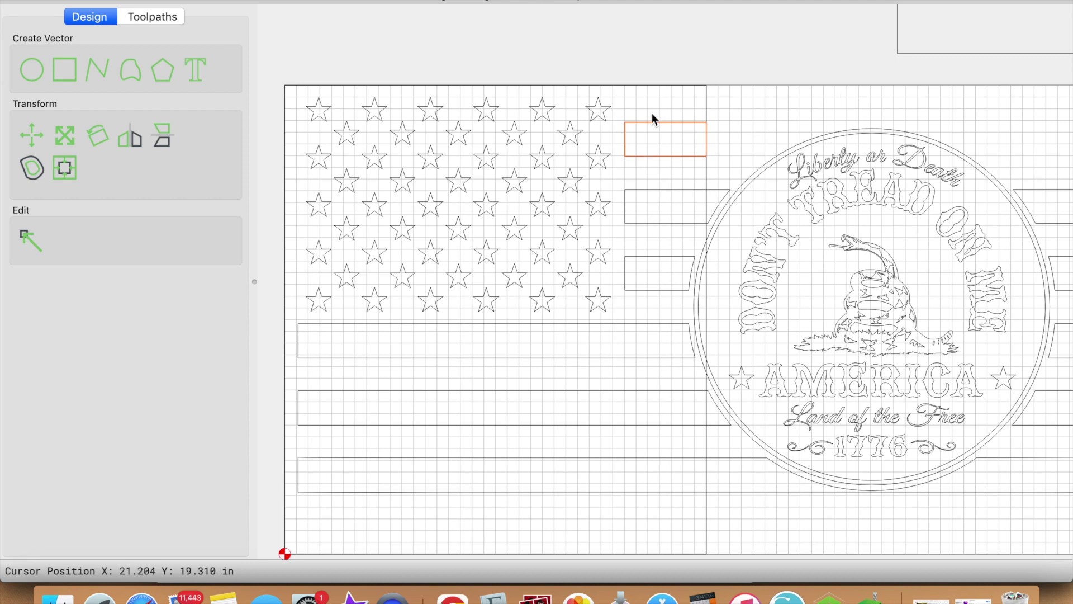
{"action": "left_click", "coordinate": [740, 57]}
Trim the second, fourth and bottom stripes at the tile's right edge
{"action": "left_click", "coordinate": [707, 106]}
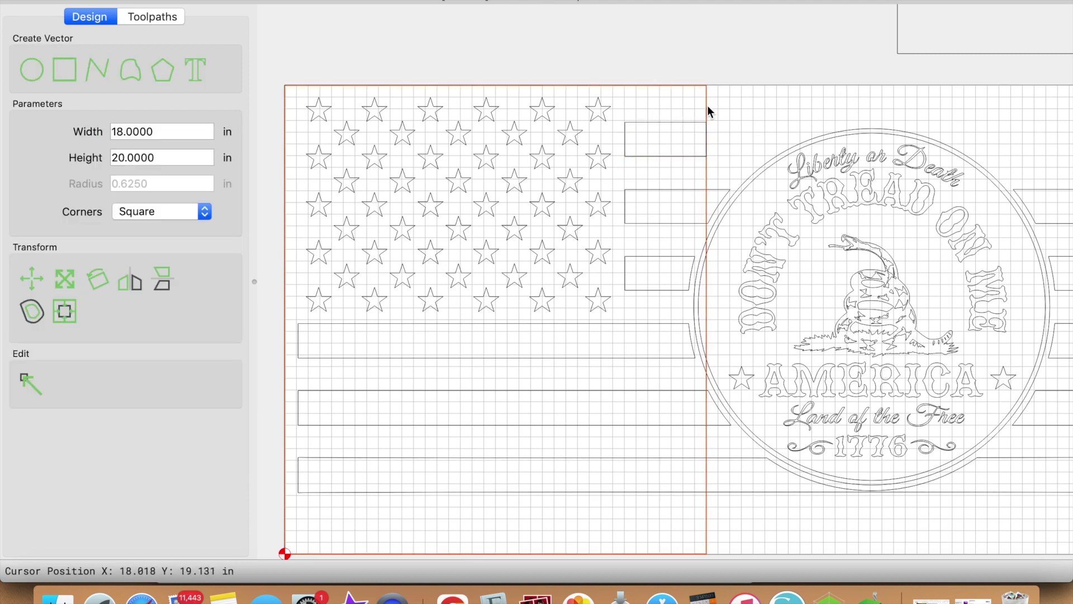
{"action": "left_click", "coordinate": [689, 192], "text": "shift"}
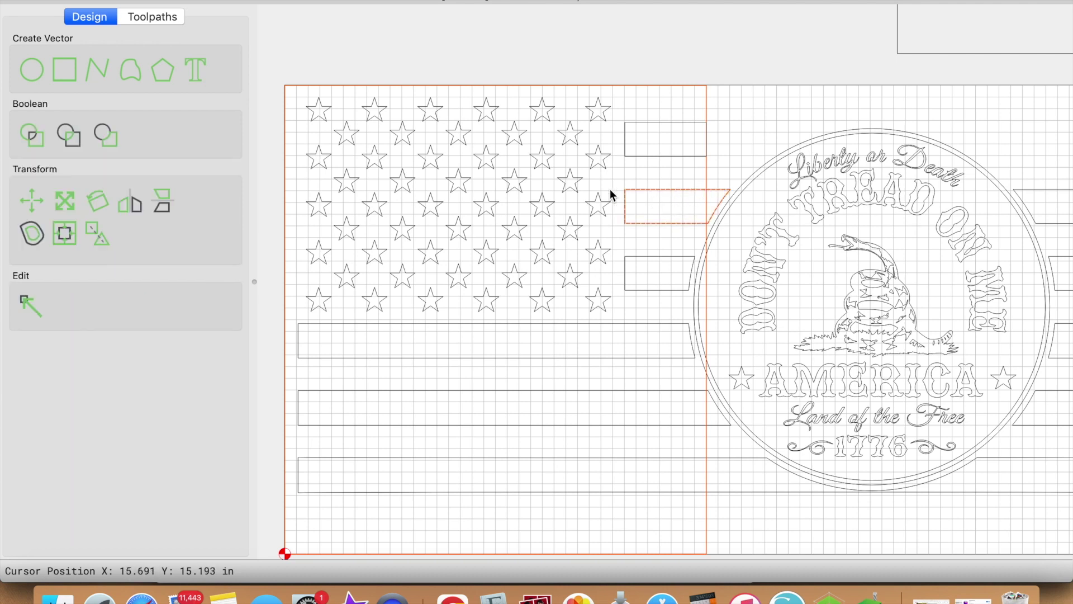
{"action": "left_click", "coordinate": [75, 135]}
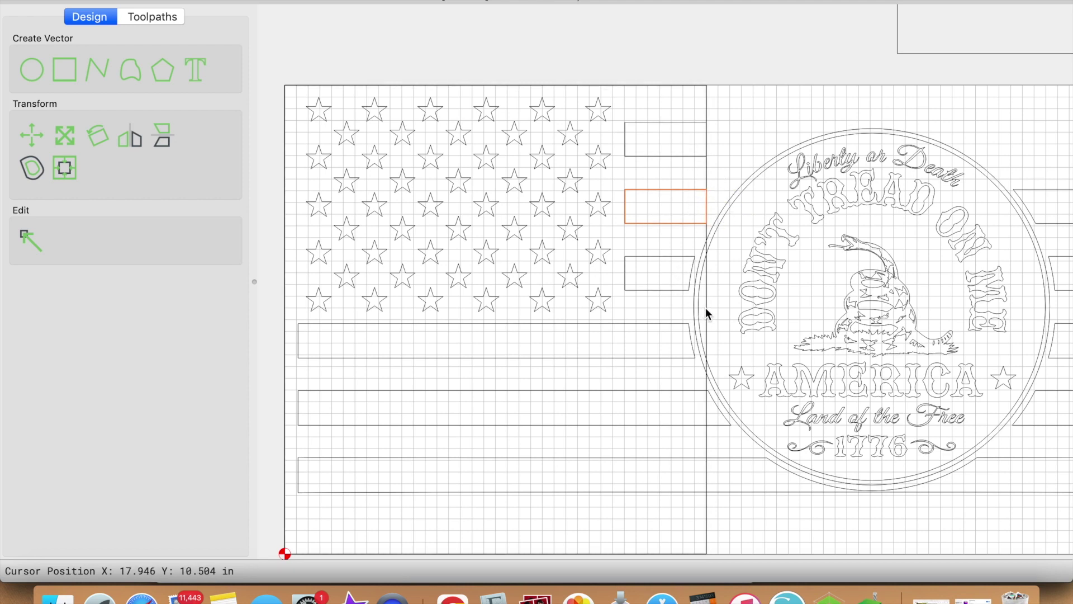
{"action": "left_click", "coordinate": [647, 129]}
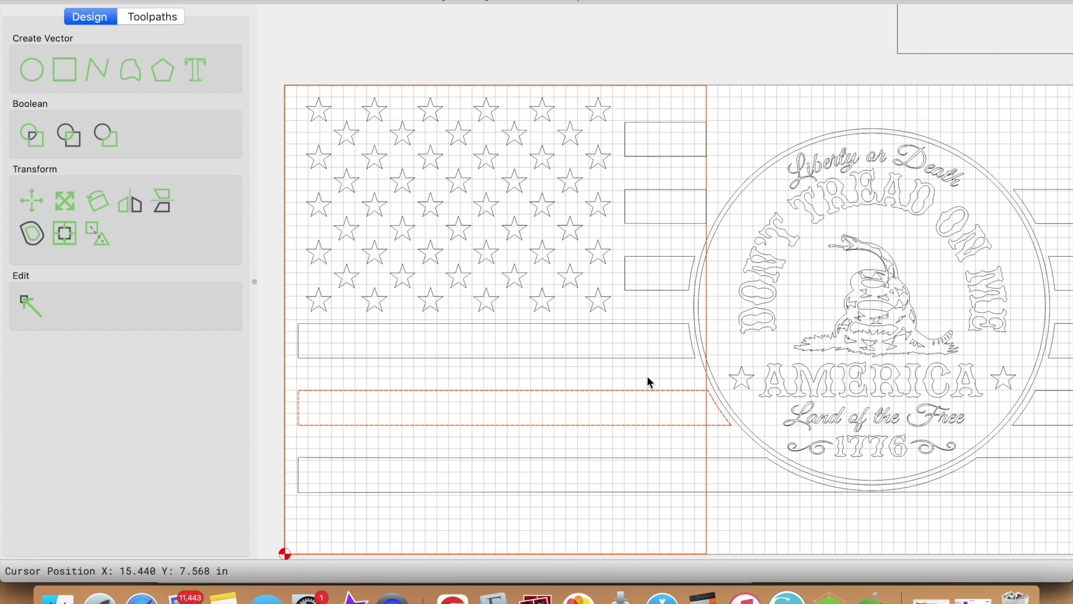
{"action": "left_click", "coordinate": [68, 138]}
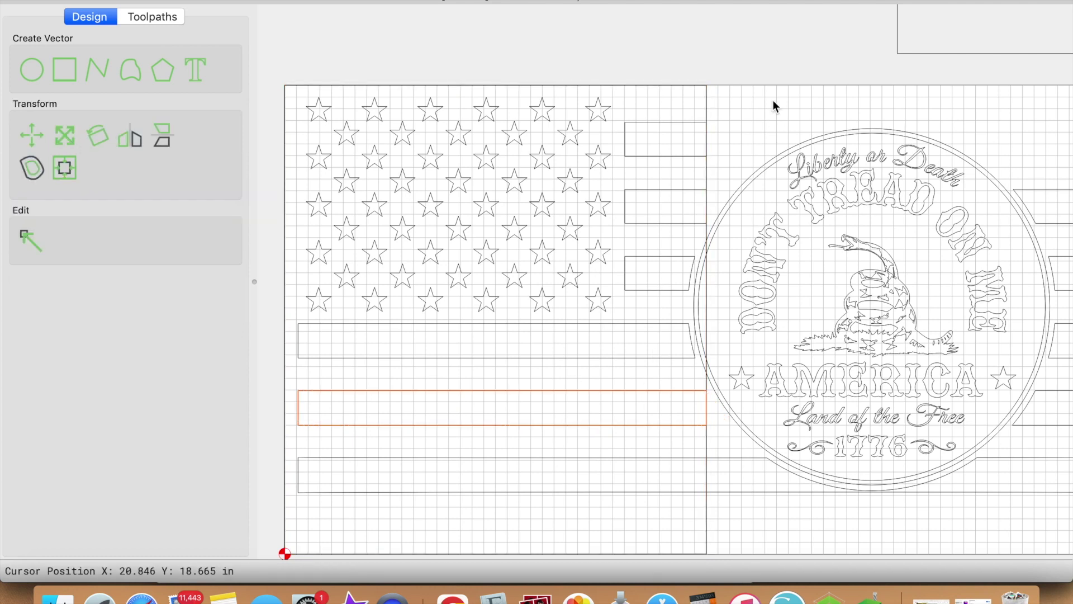
{"action": "left_click", "coordinate": [725, 107]}
{"action": "left_click", "coordinate": [704, 116]}
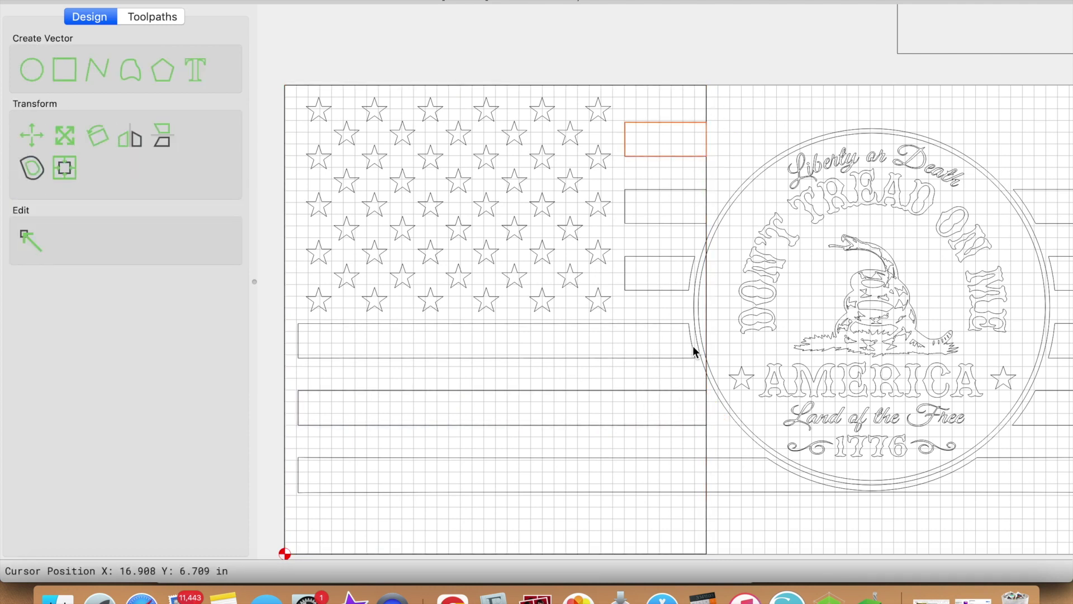
{"action": "left_click", "coordinate": [706, 94]}
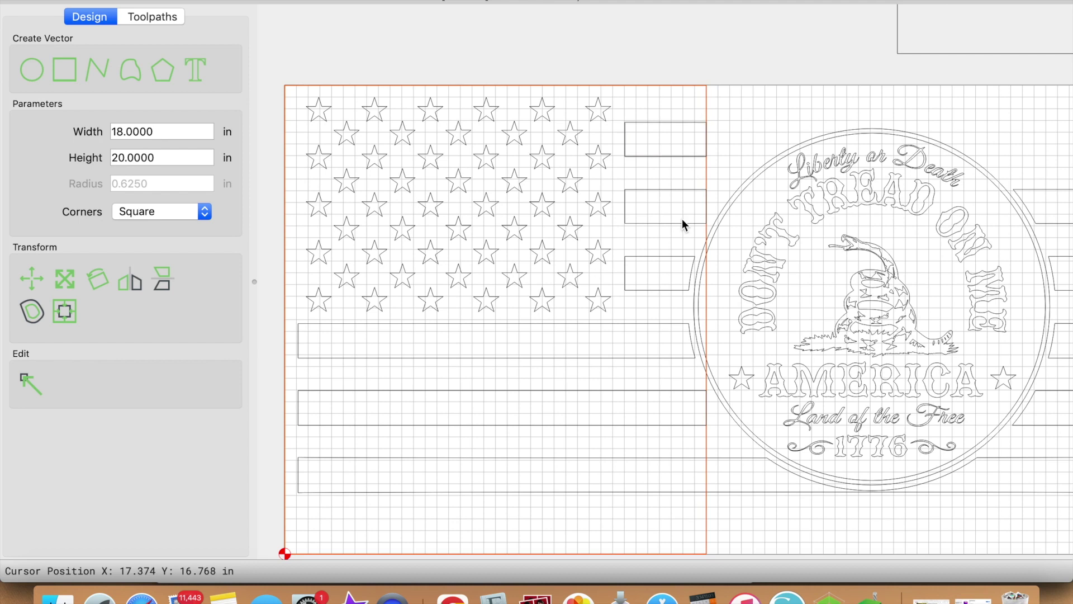
{"action": "left_click", "coordinate": [636, 457], "text": "shift"}
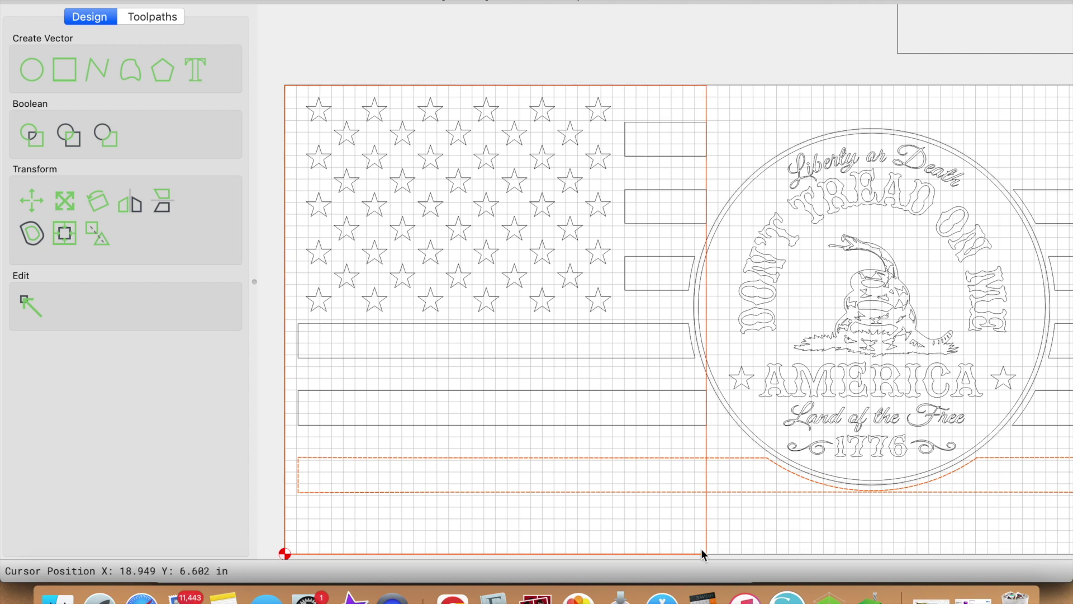
{"action": "left_click", "coordinate": [75, 141]}
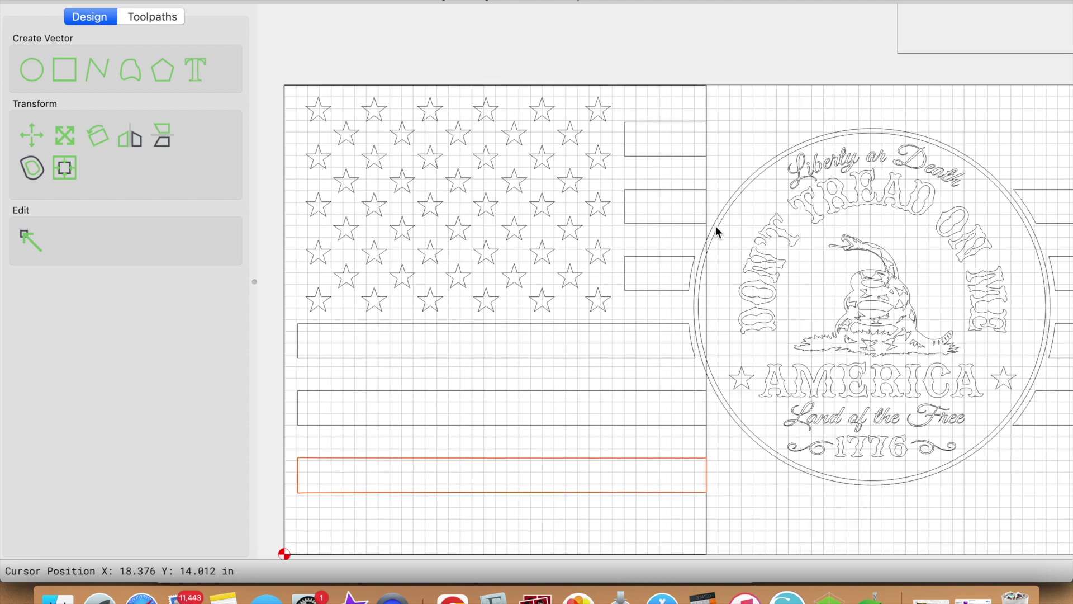
Cut the inner and outer emblem circle outlines along the tile's right edge
{"action": "scroll", "coordinate": [715, 226], "scroll_direction": "up", "scroll_amount": 5}
{"action": "left_click", "coordinate": [683, 375]}
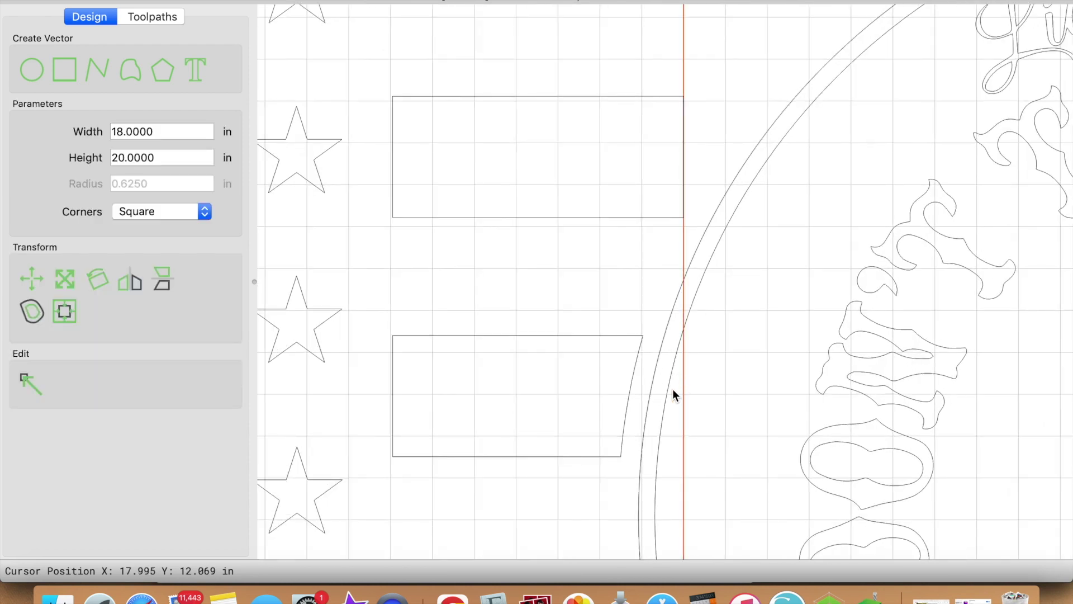
{"action": "left_click", "coordinate": [653, 381], "text": "shift"}
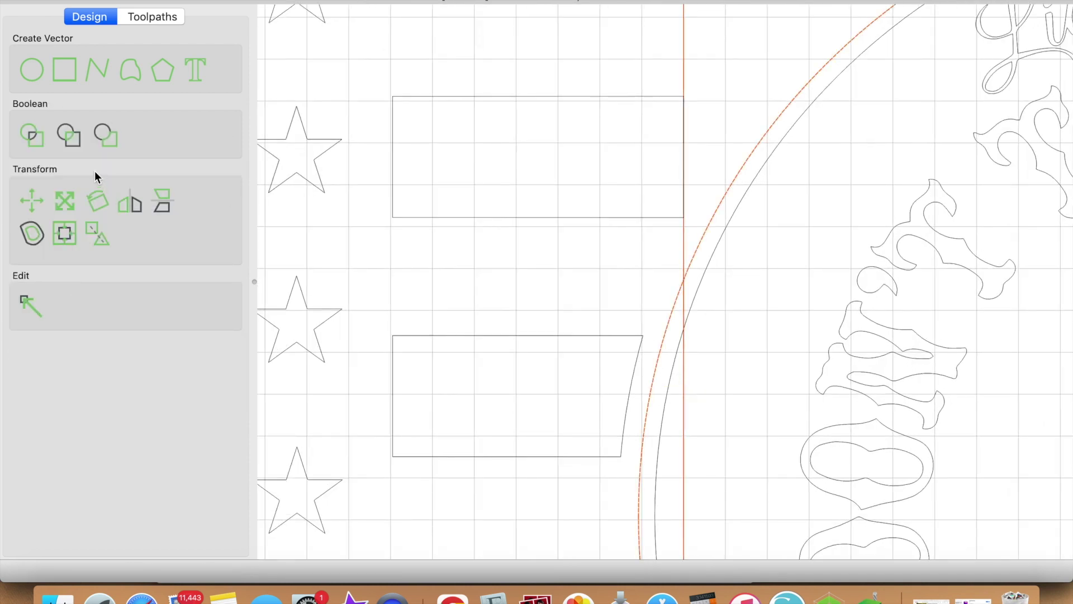
{"action": "left_click", "coordinate": [75, 136]}
{"action": "left_click", "coordinate": [799, 49]}
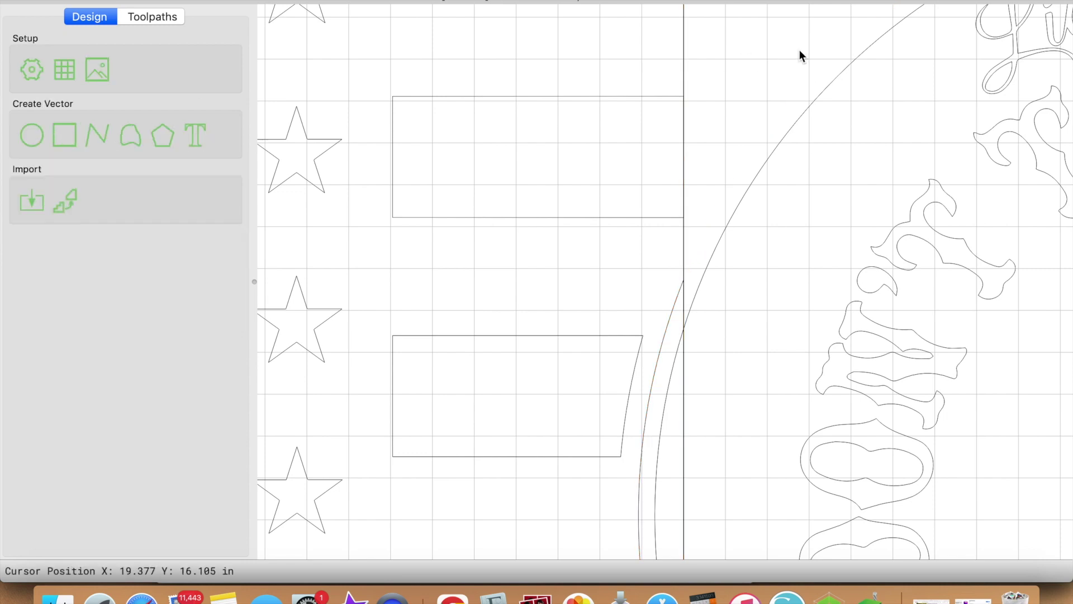
{"action": "left_click", "coordinate": [683, 35]}
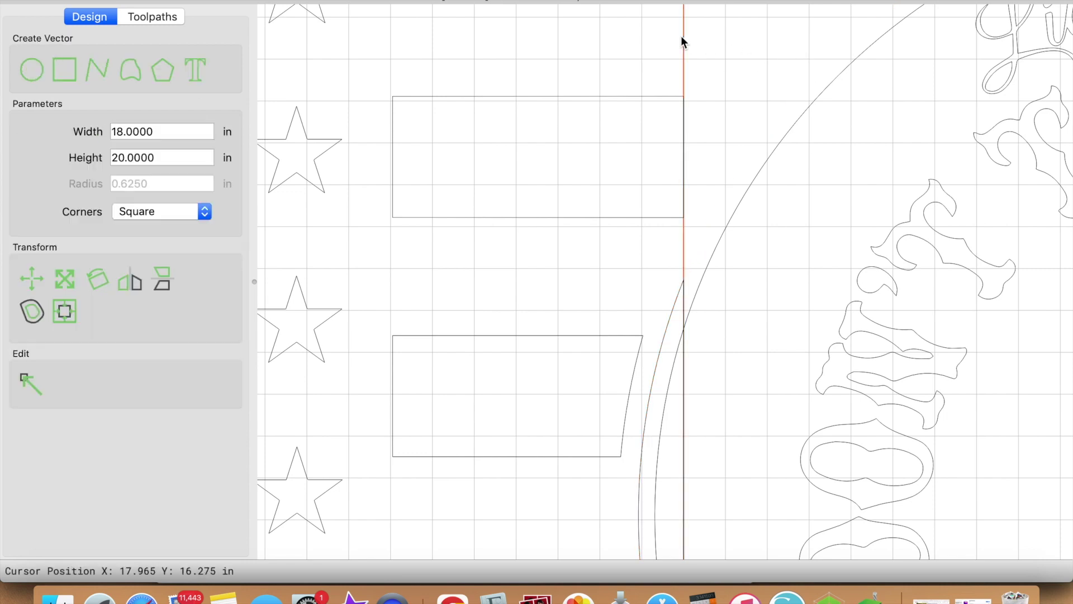
{"action": "left_click", "coordinate": [714, 265], "text": "shift"}
{"action": "left_click", "coordinate": [72, 136]}
{"action": "scroll", "coordinate": [721, 327], "scroll_direction": "down", "scroll_amount": 10}
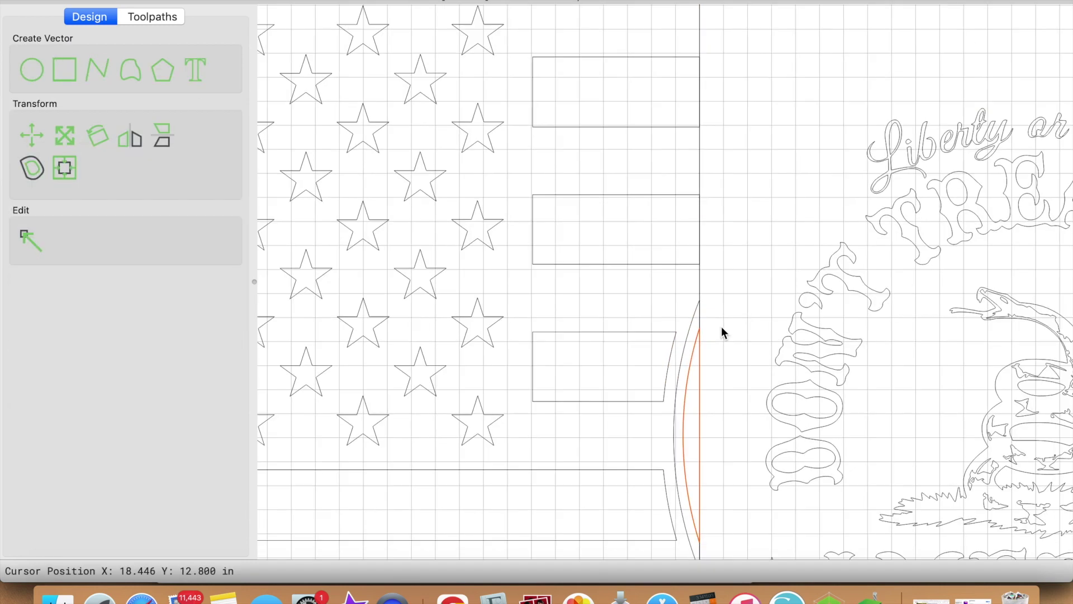
Delete the Don't Tread emblem, a leftover snake fragment and a stray star right of the tile
{"action": "left_click_drag", "start_coordinate": [730, 260], "coordinate": [922, 454]}
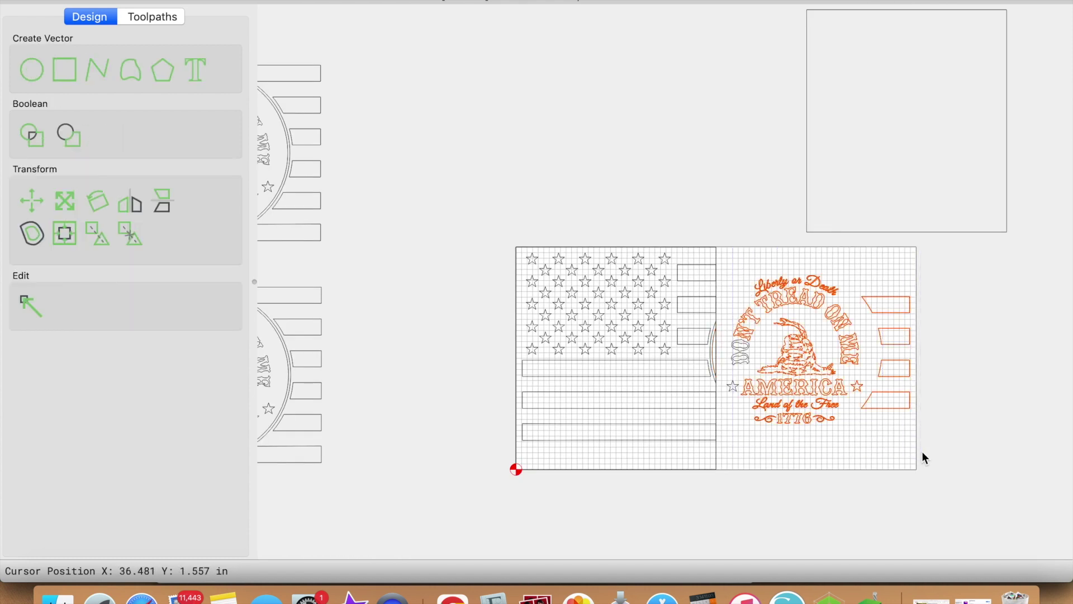
{"action": "key", "text": "Delete"}
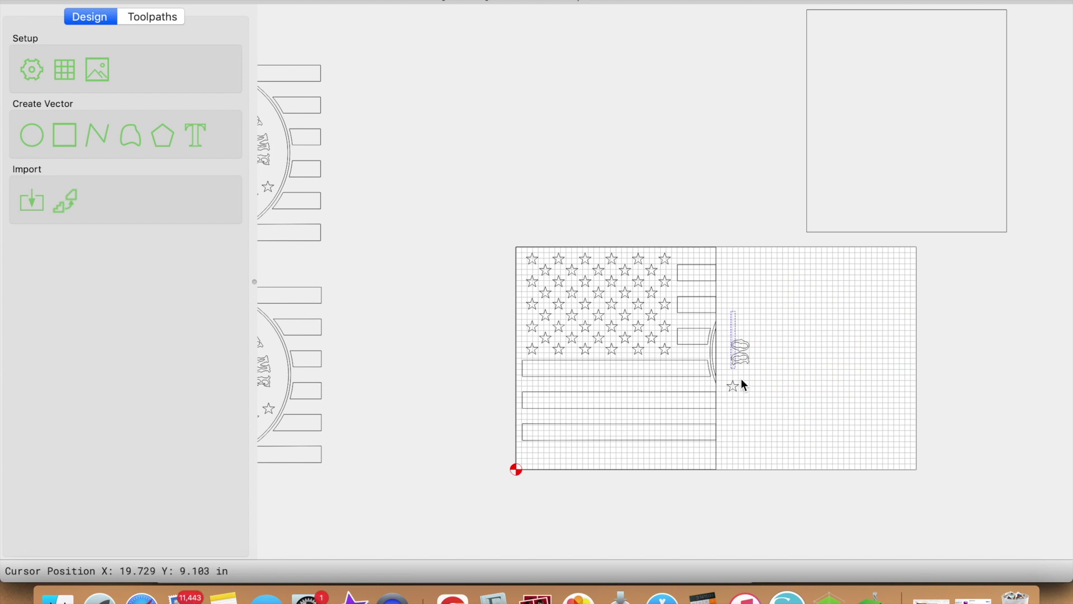
{"action": "left_click", "coordinate": [740, 361]}
{"action": "key", "text": "Delete"}
{"action": "left_click", "coordinate": [739, 387]}
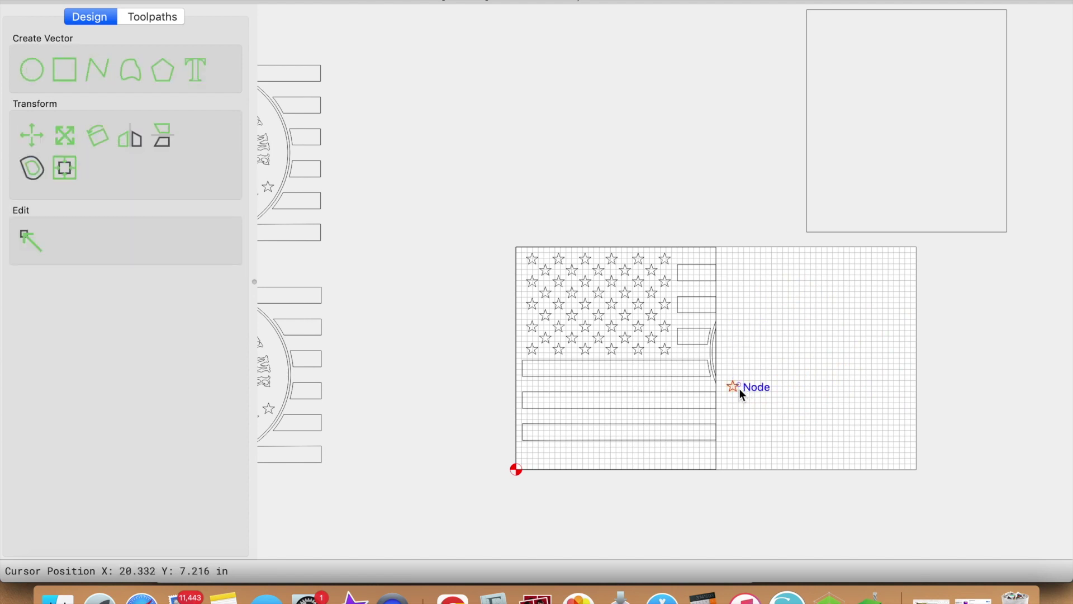
{"action": "key", "text": "Delete"}
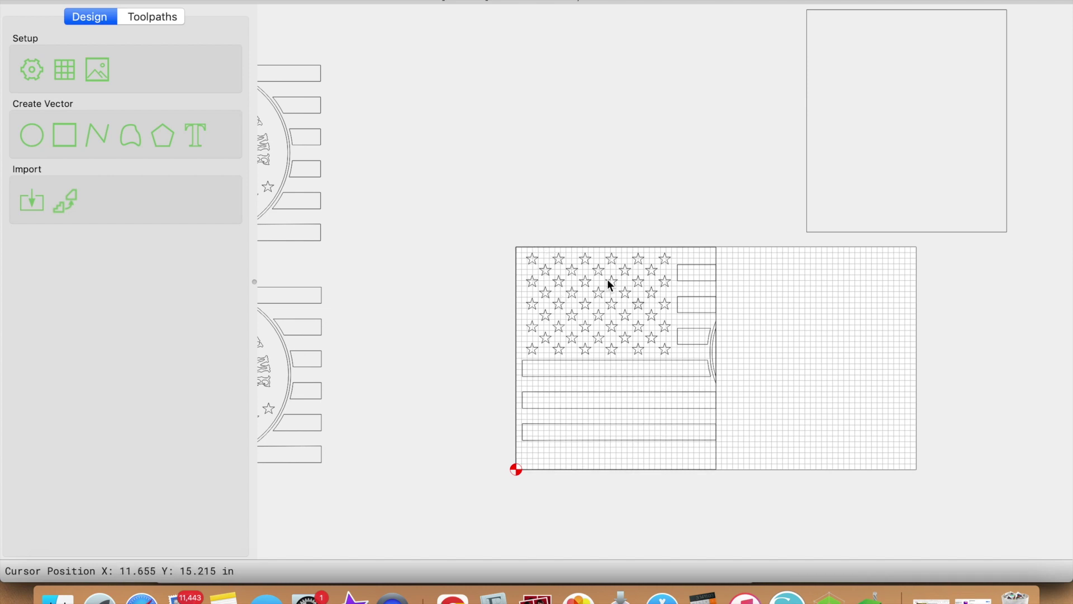
{"action": "left_click_drag", "start_coordinate": [508, 223], "coordinate": [756, 522]}
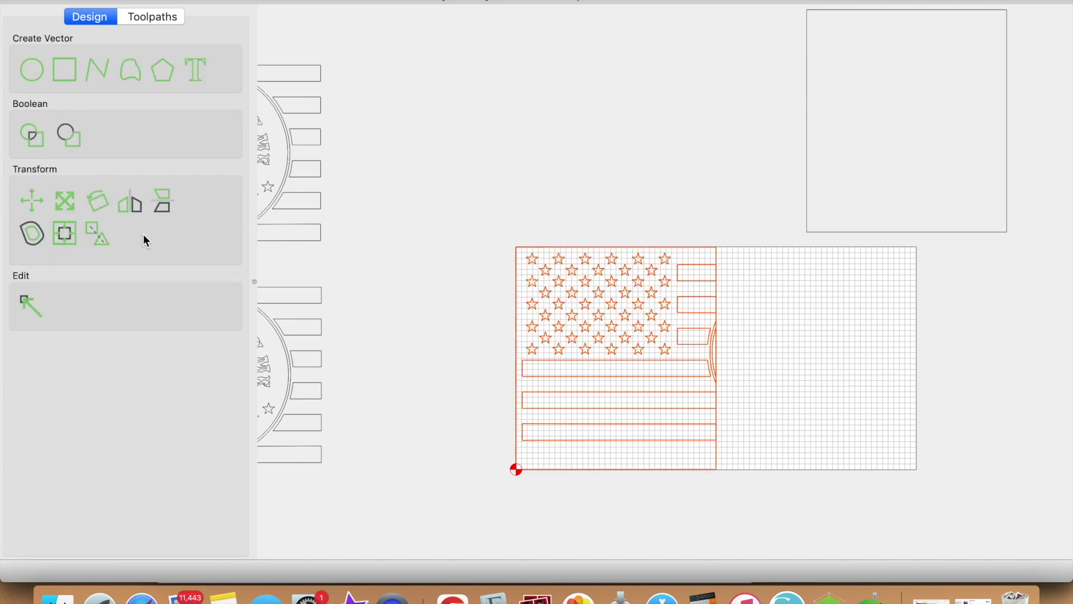
Drag the spare flag design onto the grid with its stars exactly over the existing stars
{"action": "left_click", "coordinate": [448, 311]}
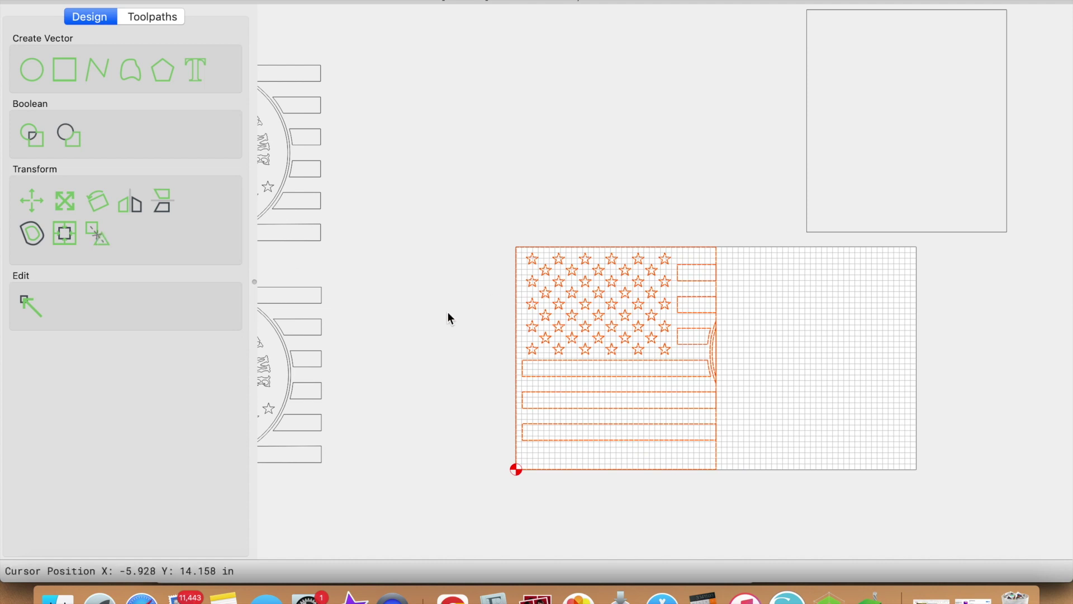
{"action": "left_click", "coordinate": [318, 297]}
{"action": "left_click_drag", "start_coordinate": [317, 297], "coordinate": [788, 294]}
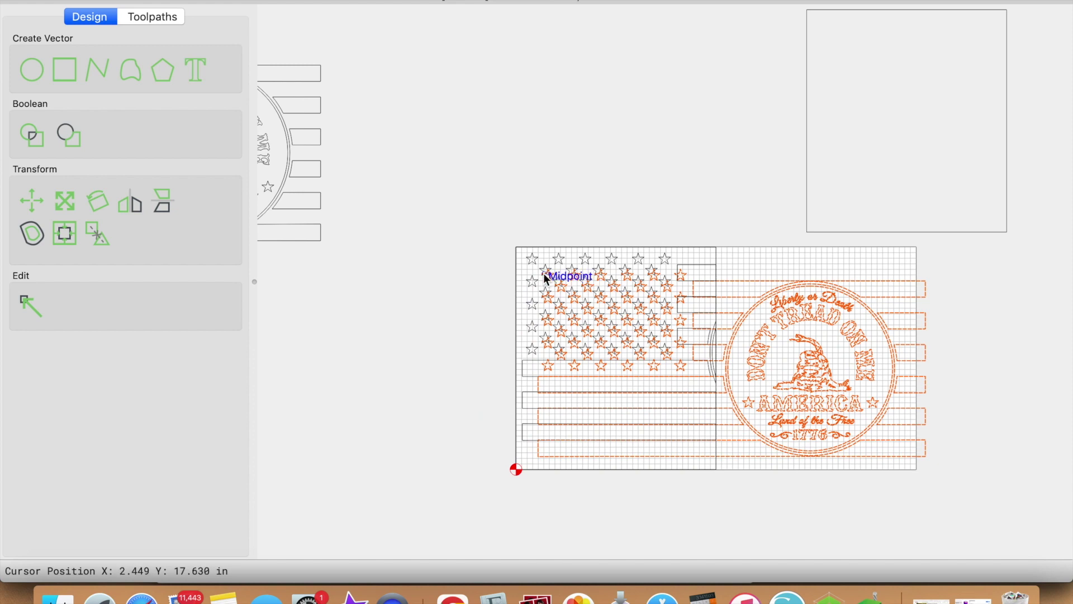
{"action": "scroll", "coordinate": [543, 272], "scroll_direction": "up", "scroll_amount": 3}
{"action": "scroll", "coordinate": [544, 272], "scroll_direction": "up", "scroll_amount": 5}
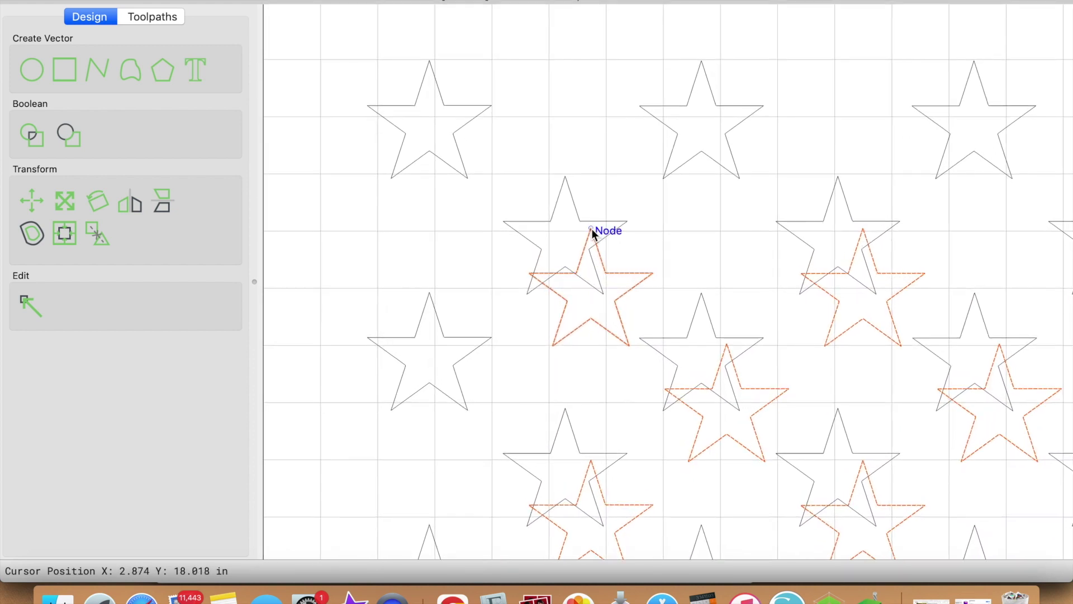
{"action": "left_click_drag", "start_coordinate": [445, 84], "coordinate": [456, 180]}
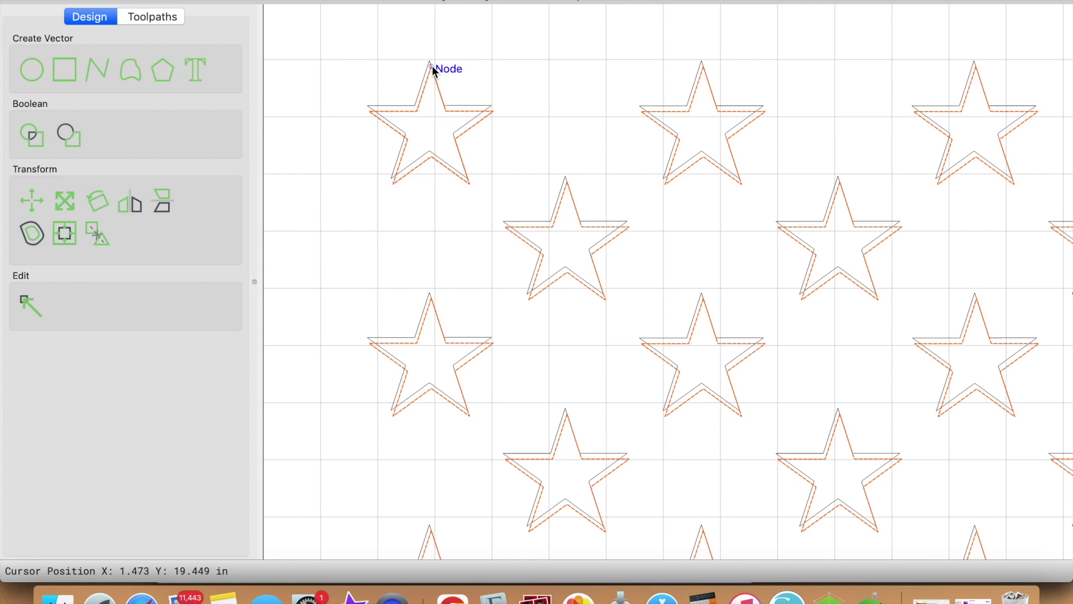
{"action": "left_click_drag", "start_coordinate": [434, 71], "coordinate": [431, 60]}
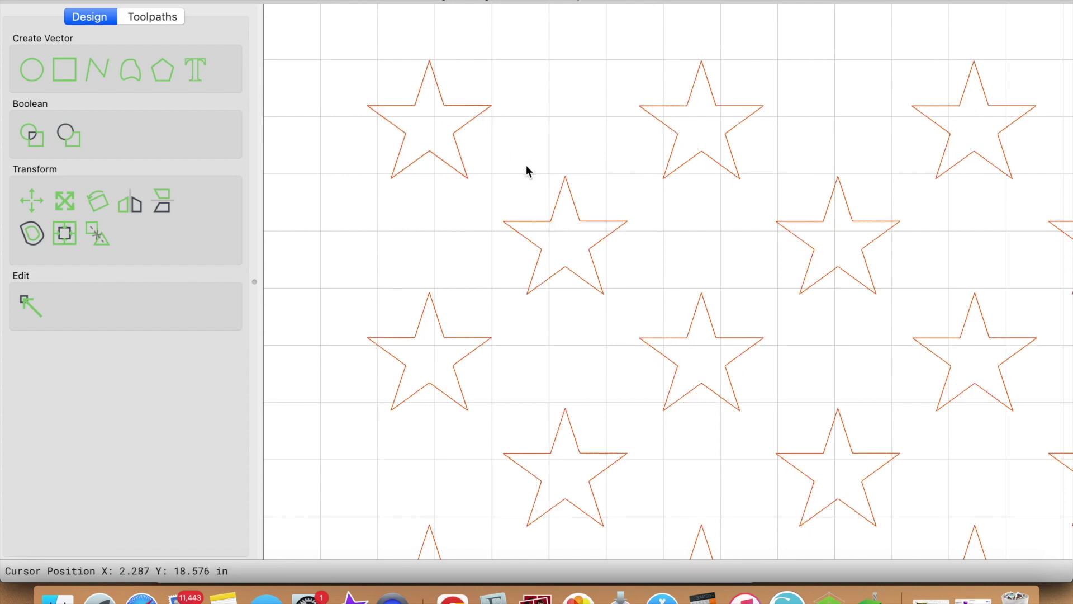
{"action": "scroll", "coordinate": [526, 166], "scroll_direction": "down", "scroll_amount": 10}
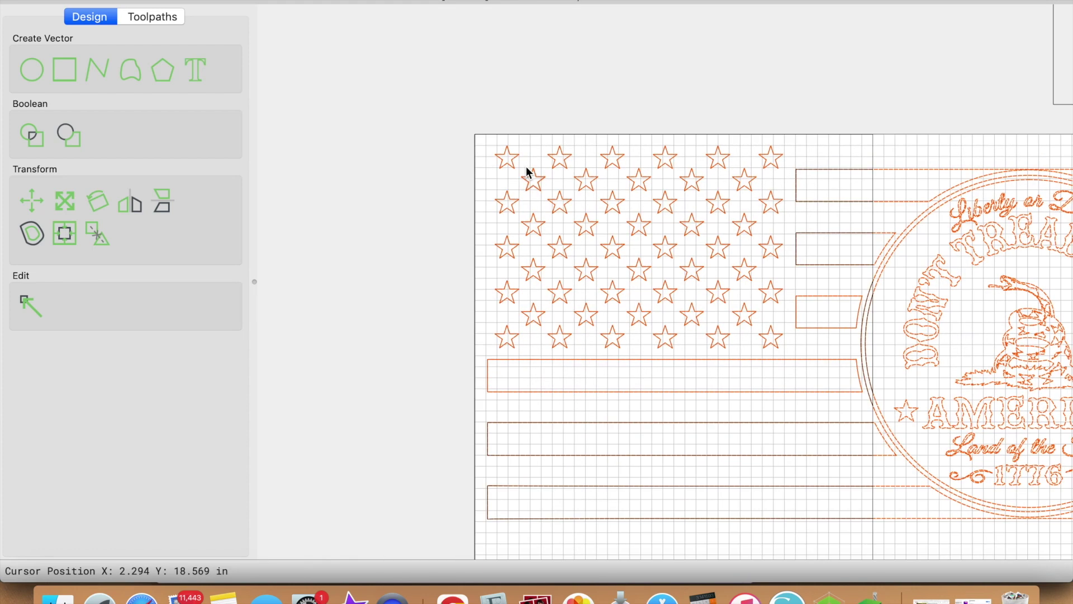
Select the trimmed left tile's vectors
{"action": "left_click", "coordinate": [525, 166]}
{"action": "scroll", "coordinate": [592, 279], "scroll_direction": "down", "scroll_amount": 10}
{"action": "scroll", "coordinate": [576, 355], "scroll_direction": "down", "scroll_amount": 3}
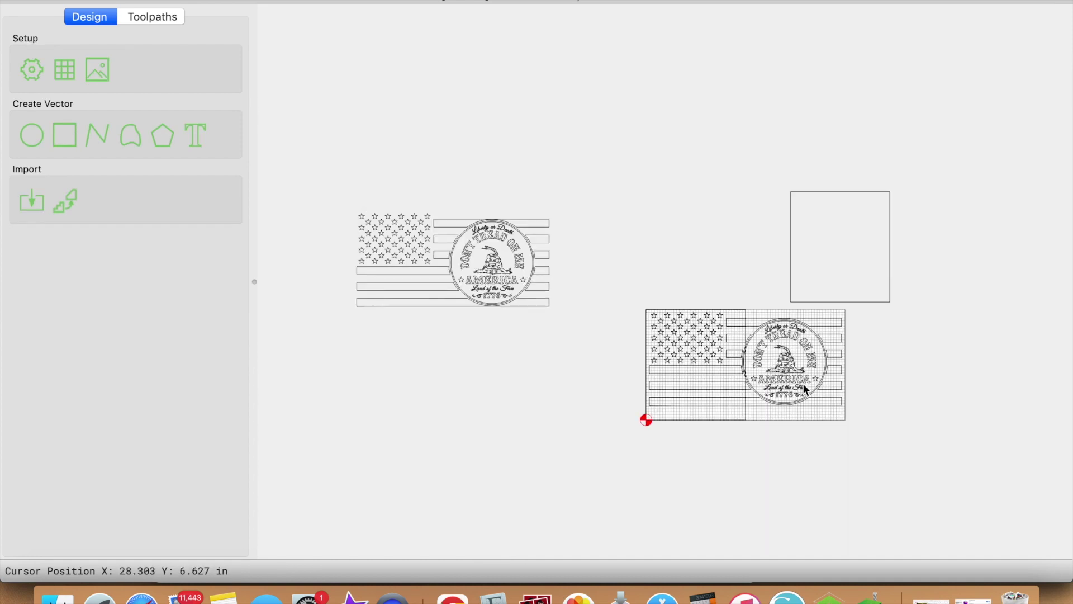
{"action": "scroll", "coordinate": [803, 383], "scroll_direction": "up", "scroll_amount": 3}
{"action": "scroll", "coordinate": [803, 383], "scroll_direction": "up", "scroll_amount": 2}
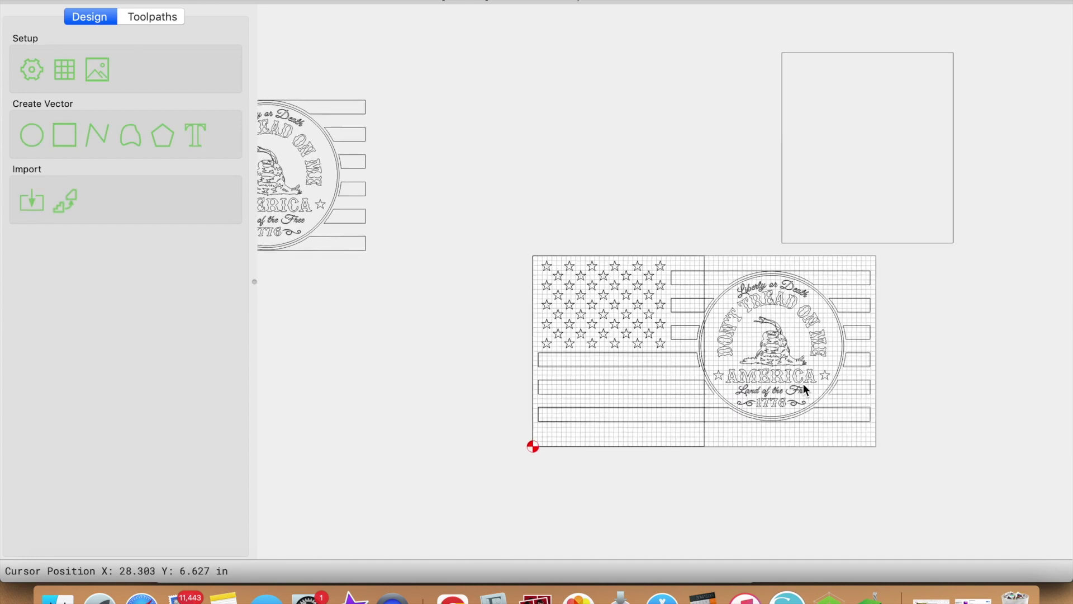
{"action": "scroll", "coordinate": [649, 278], "scroll_direction": "up", "scroll_amount": 2}
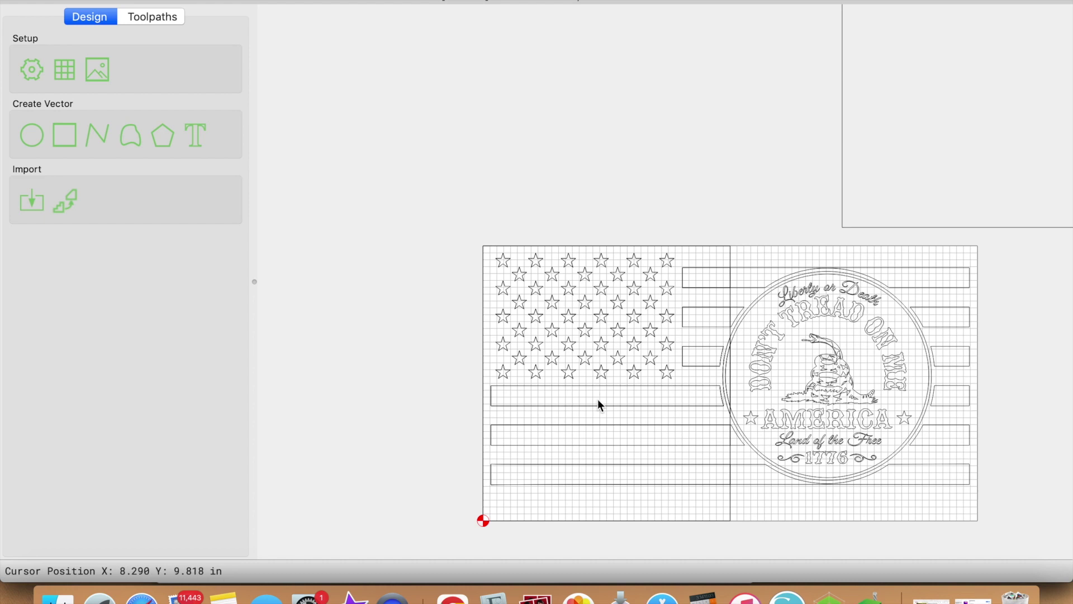
{"action": "left_click", "coordinate": [731, 510]}
Drag the trimmed left tile off the grid and snap the 18×20 rectangle over the flag's right half
{"action": "left_click_drag", "start_coordinate": [731, 509], "coordinate": [417, 521]}
{"action": "scroll", "coordinate": [846, 210], "scroll_direction": "down", "scroll_amount": 3}
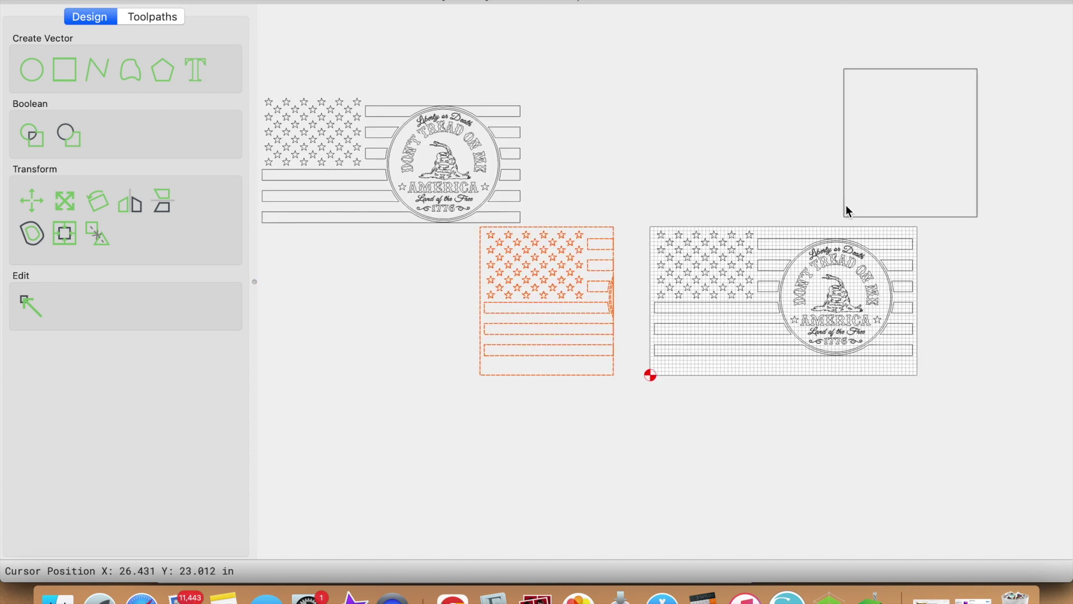
{"action": "left_click", "coordinate": [951, 146]}
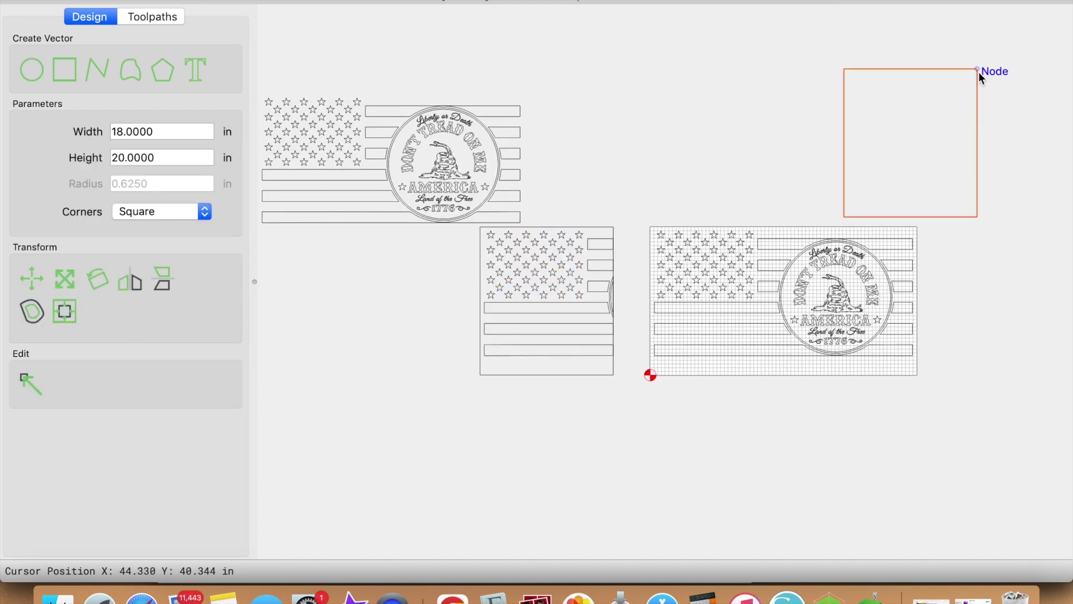
{"action": "left_click_drag", "start_coordinate": [977, 69], "coordinate": [916, 233]}
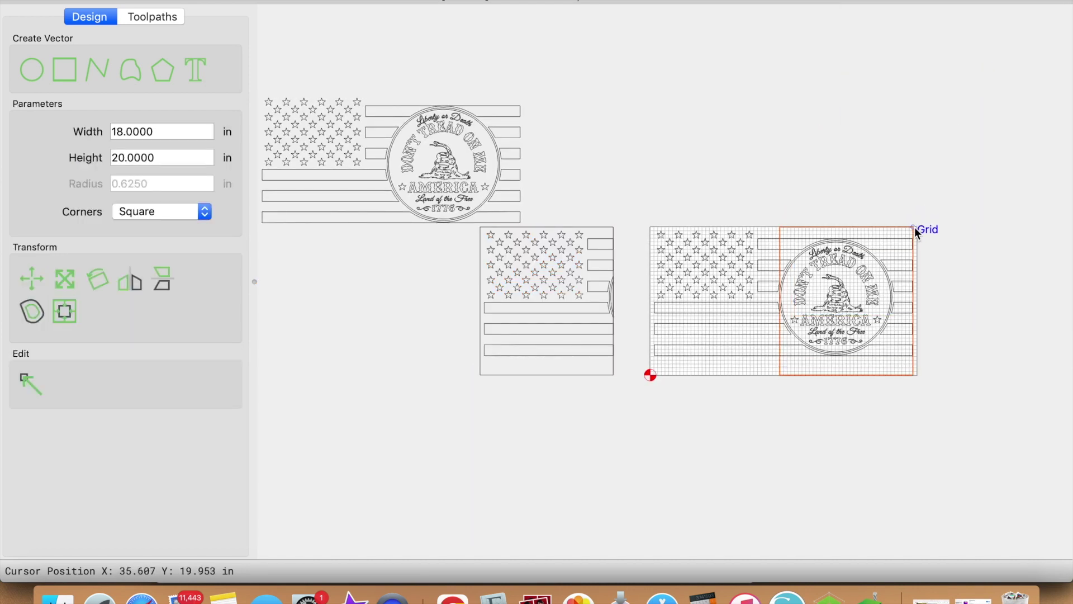
{"action": "scroll", "coordinate": [917, 230], "scroll_direction": "up", "scroll_amount": 5}
{"action": "scroll", "coordinate": [917, 230], "scroll_direction": "up", "scroll_amount": 2}
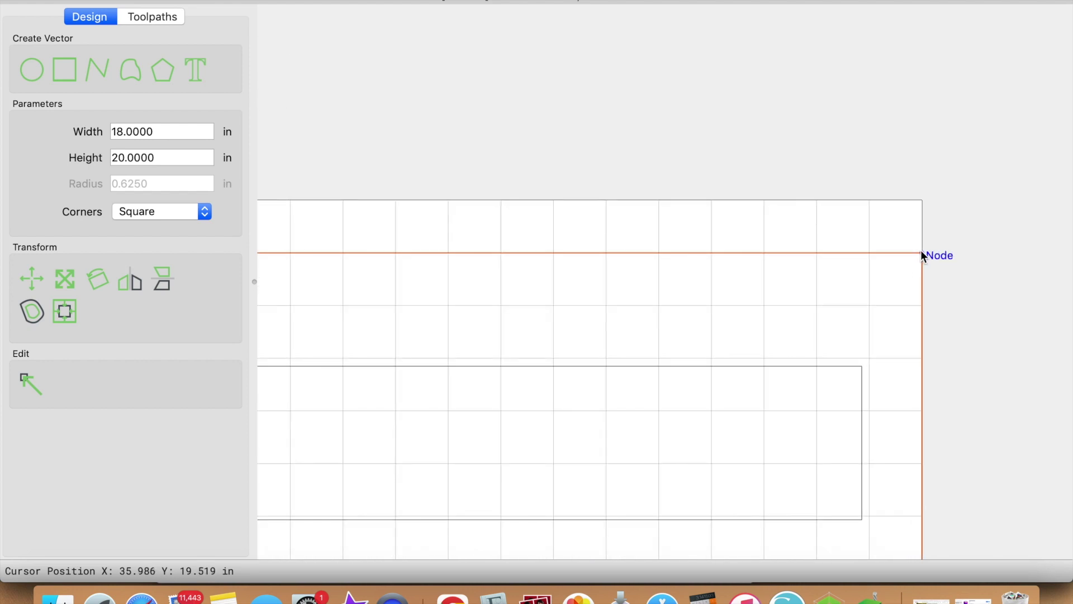
{"action": "left_click_drag", "start_coordinate": [921, 250], "coordinate": [921, 208]}
{"action": "scroll", "coordinate": [920, 207], "scroll_direction": "down", "scroll_amount": 6}
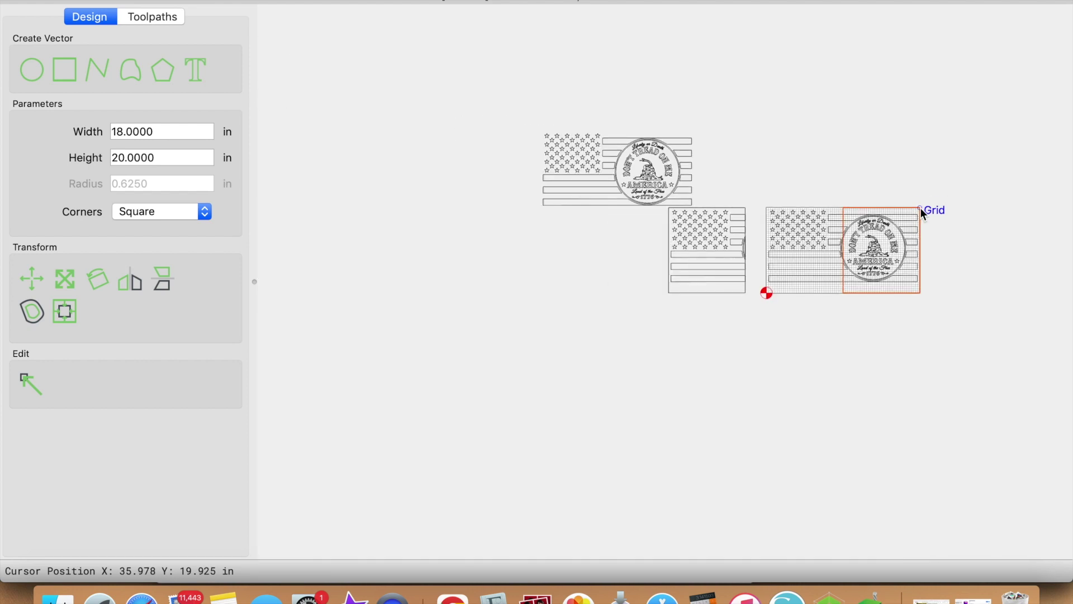
{"action": "scroll", "coordinate": [772, 163], "scroll_direction": "up", "scroll_amount": 4}
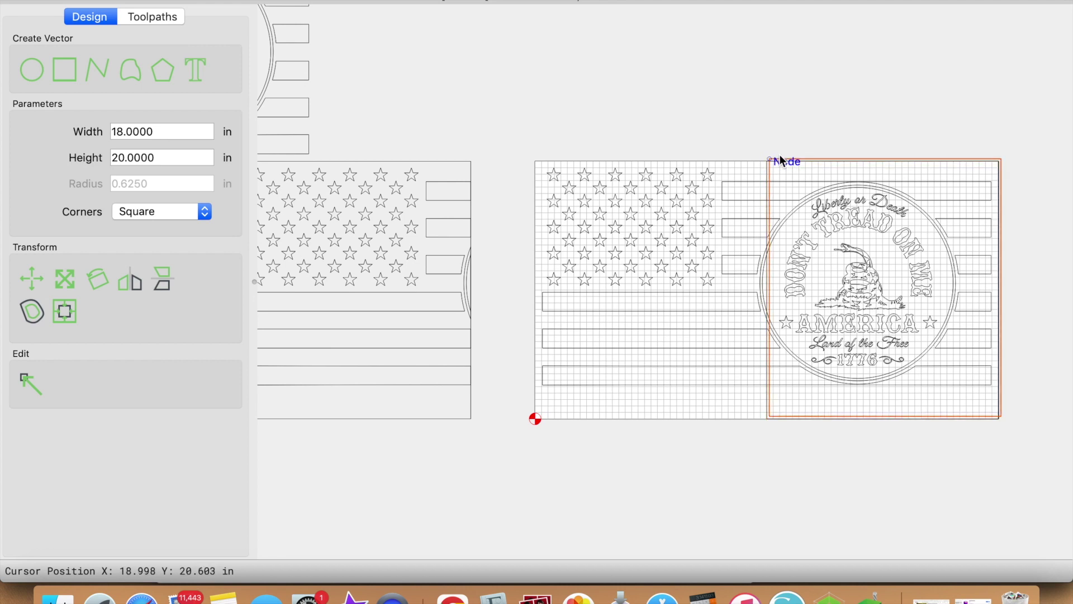
Snap the right rectangle's corner onto the outline's corner and check the flag artwork selection
{"action": "scroll", "coordinate": [777, 157], "scroll_direction": "up", "scroll_amount": 3}
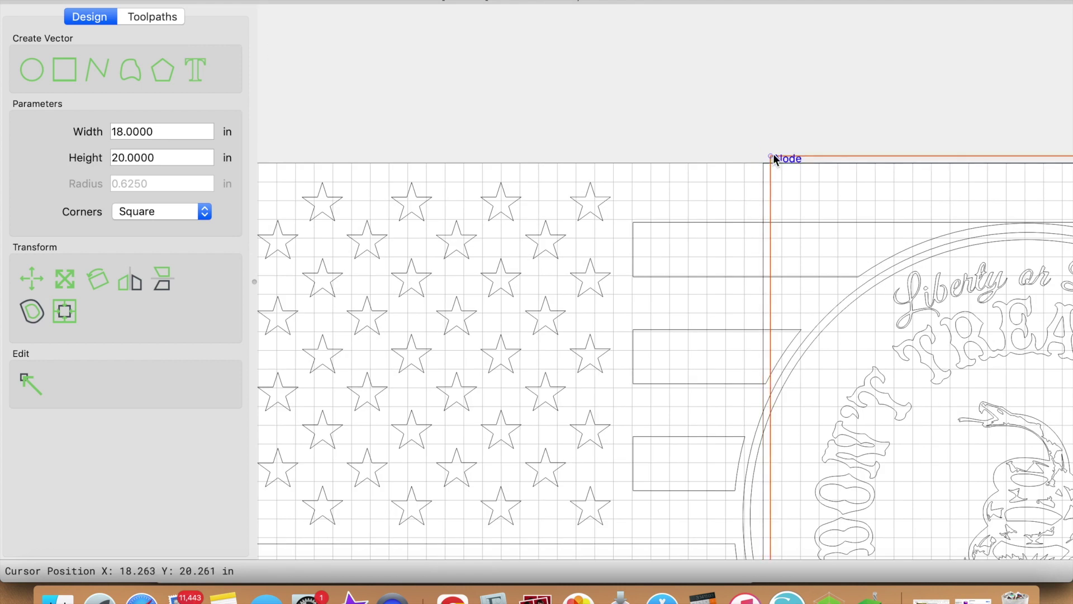
{"action": "left_click_drag", "start_coordinate": [769, 159], "coordinate": [764, 163]}
{"action": "scroll", "coordinate": [781, 140], "scroll_direction": "down", "scroll_amount": 3}
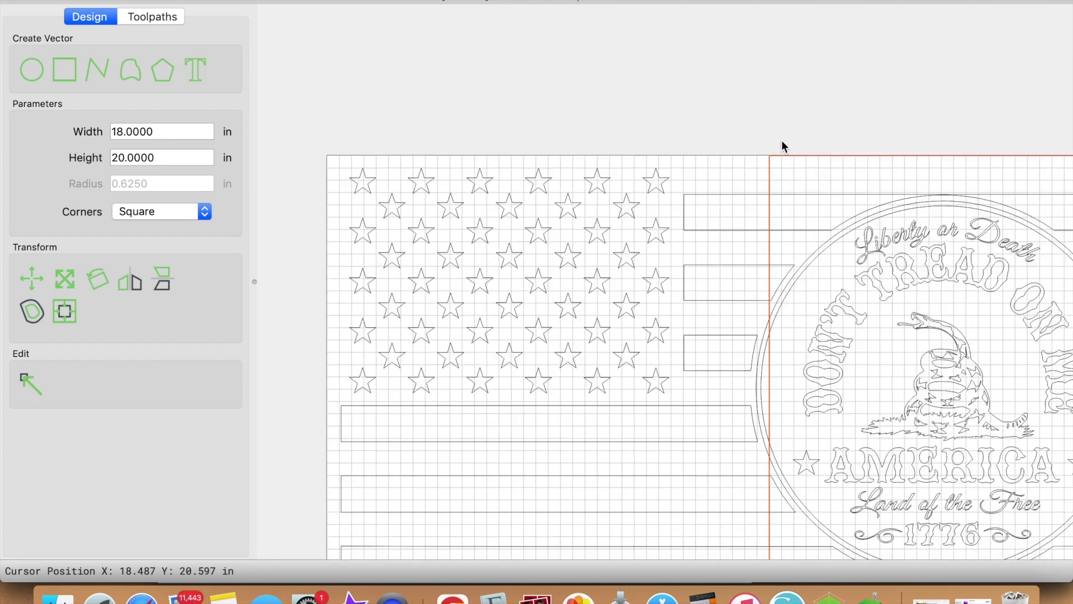
{"action": "left_click", "coordinate": [688, 85]}
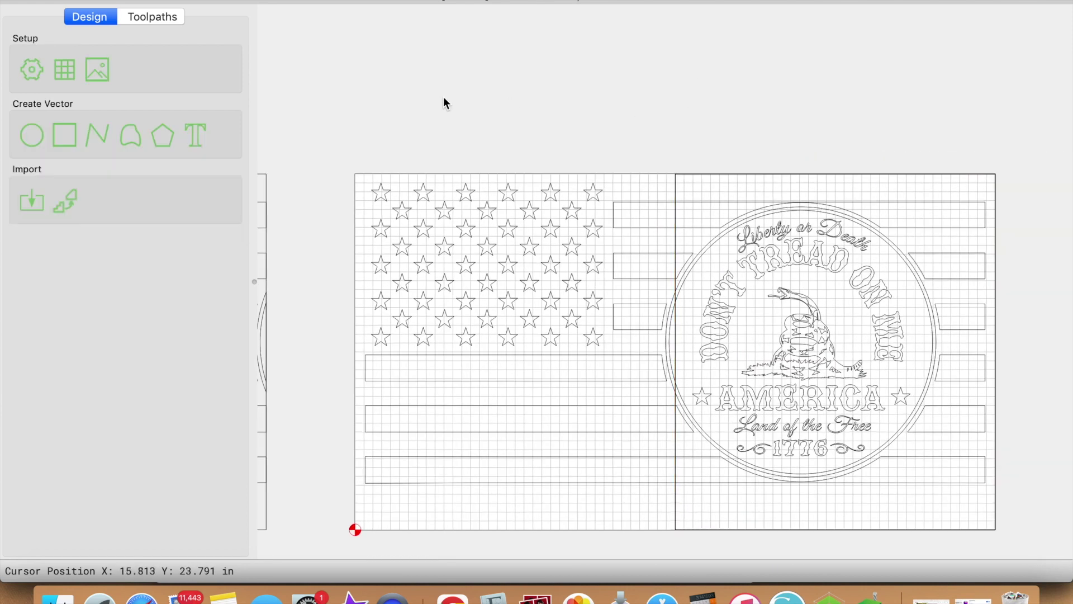
{"action": "left_click", "coordinate": [676, 187]}
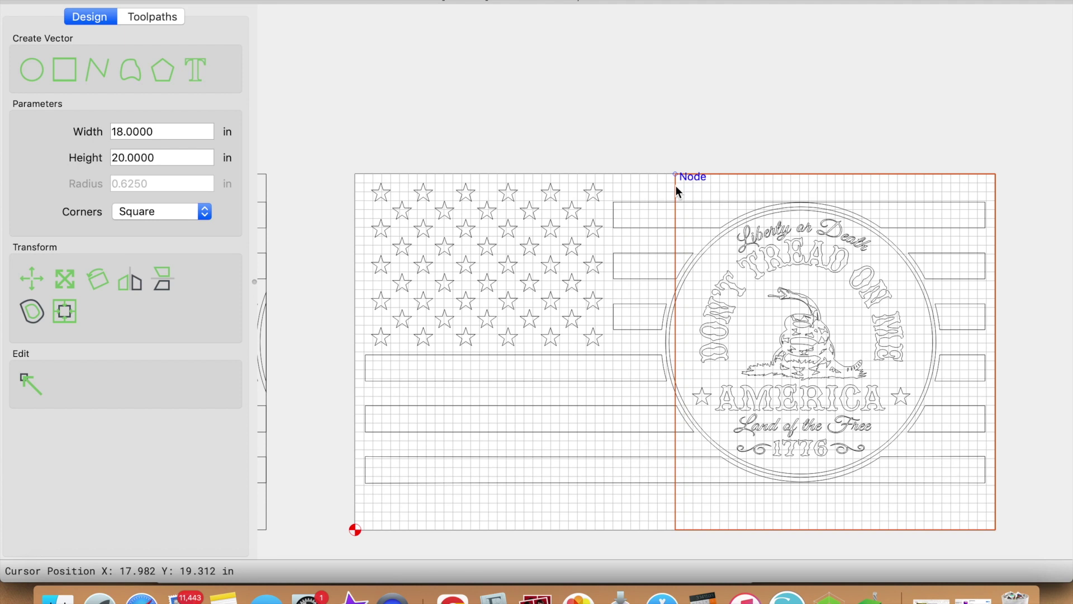
{"action": "left_click", "coordinate": [657, 202], "text": "shift"}
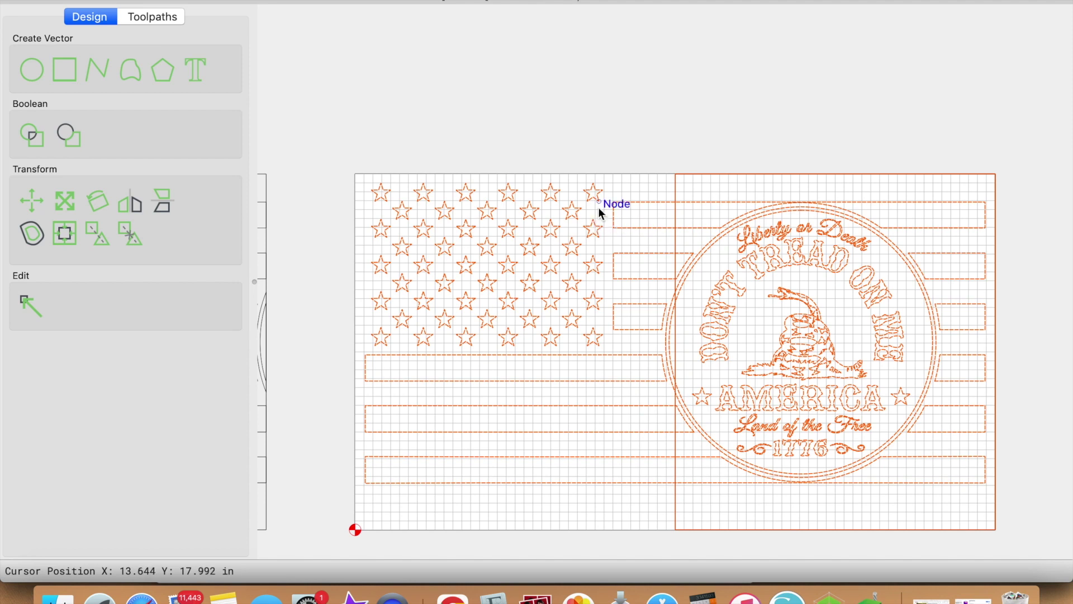
{"action": "left_click", "coordinate": [628, 135]}
{"action": "left_click", "coordinate": [577, 211]}
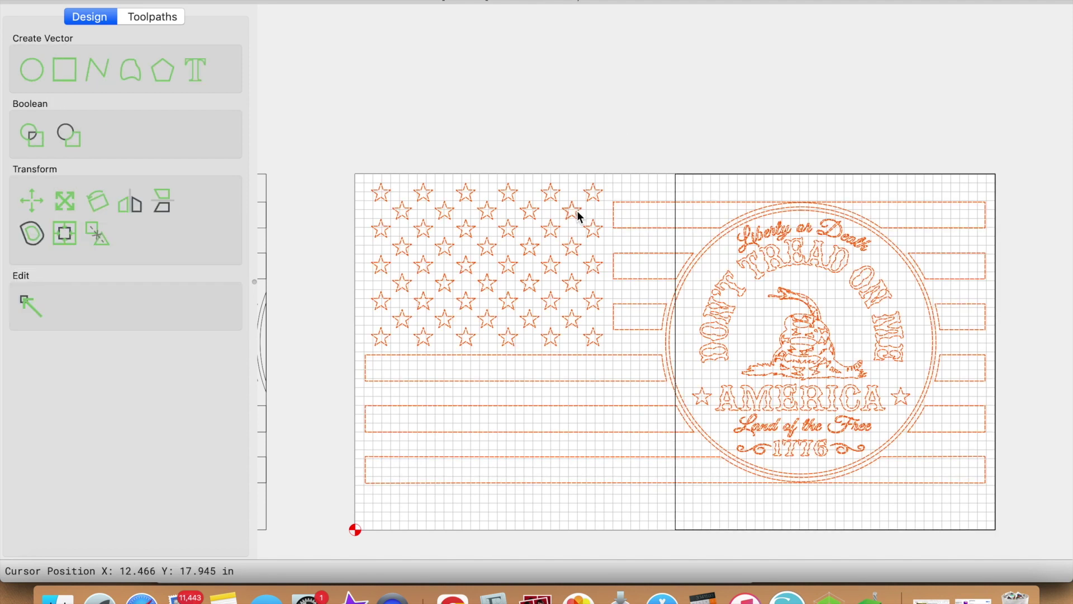
{"action": "left_click", "coordinate": [492, 102]}
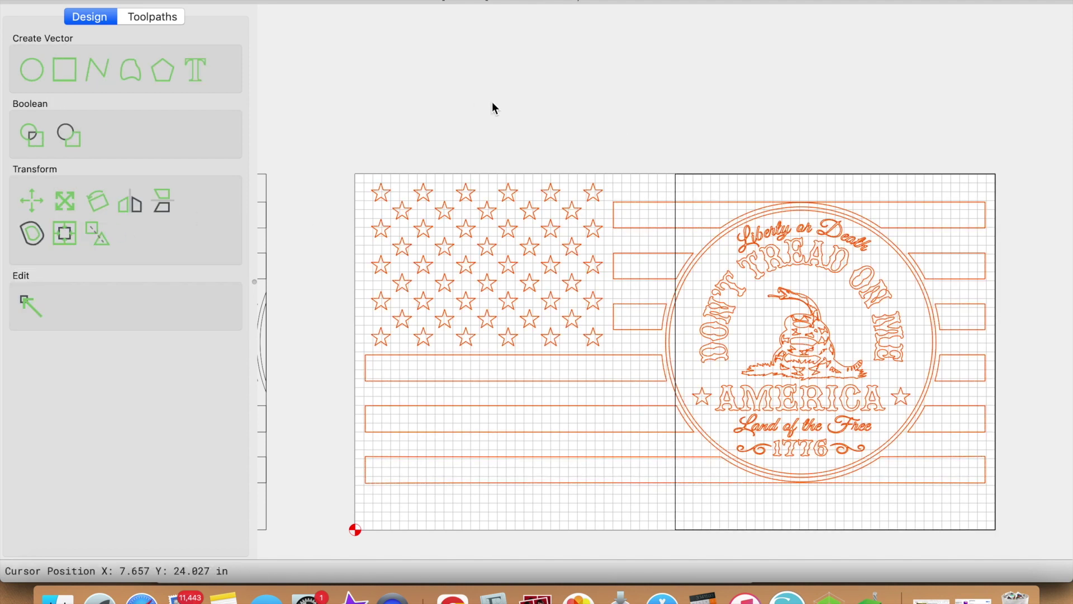
Weld the top stripe and the next crossing stripe into the right tile rectangle
{"action": "left_click", "coordinate": [675, 176]}
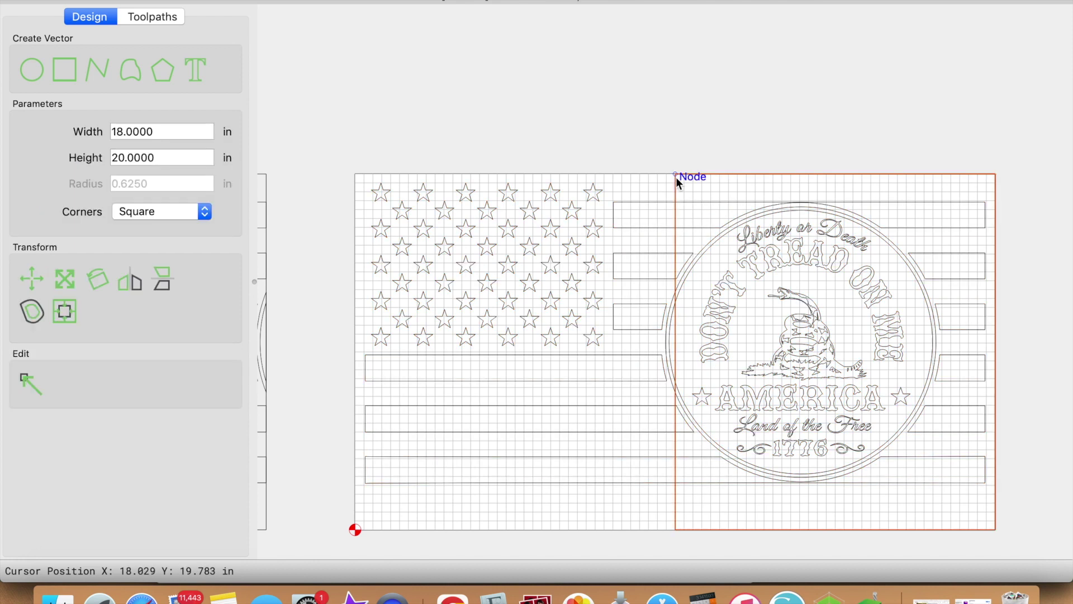
{"action": "left_click", "coordinate": [648, 203], "text": "shift"}
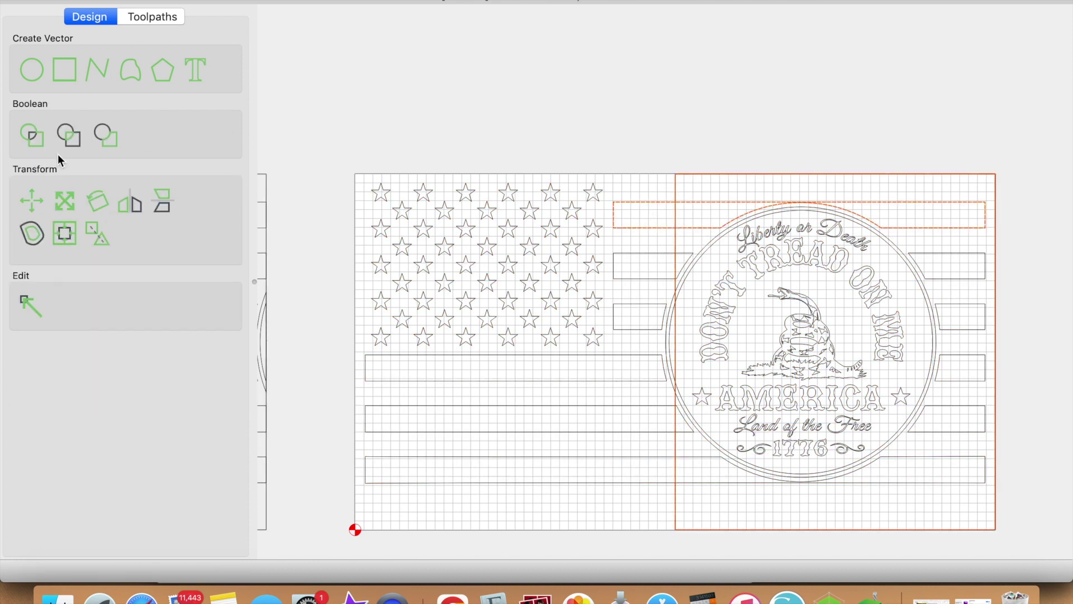
{"action": "left_click", "coordinate": [69, 134]}
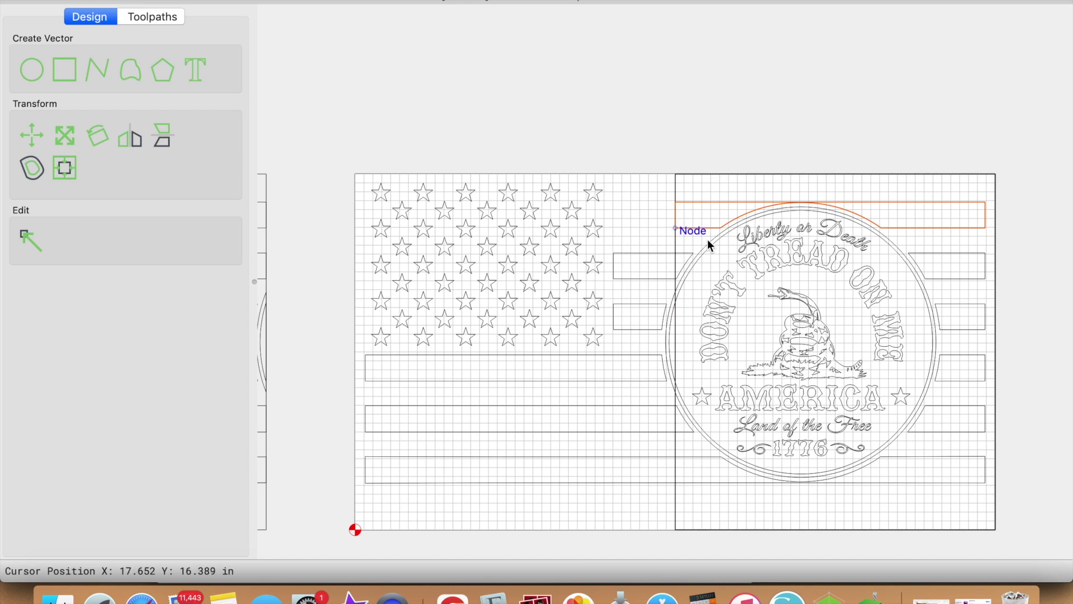
{"action": "left_click", "coordinate": [670, 193]}
{"action": "left_click", "coordinate": [675, 190]}
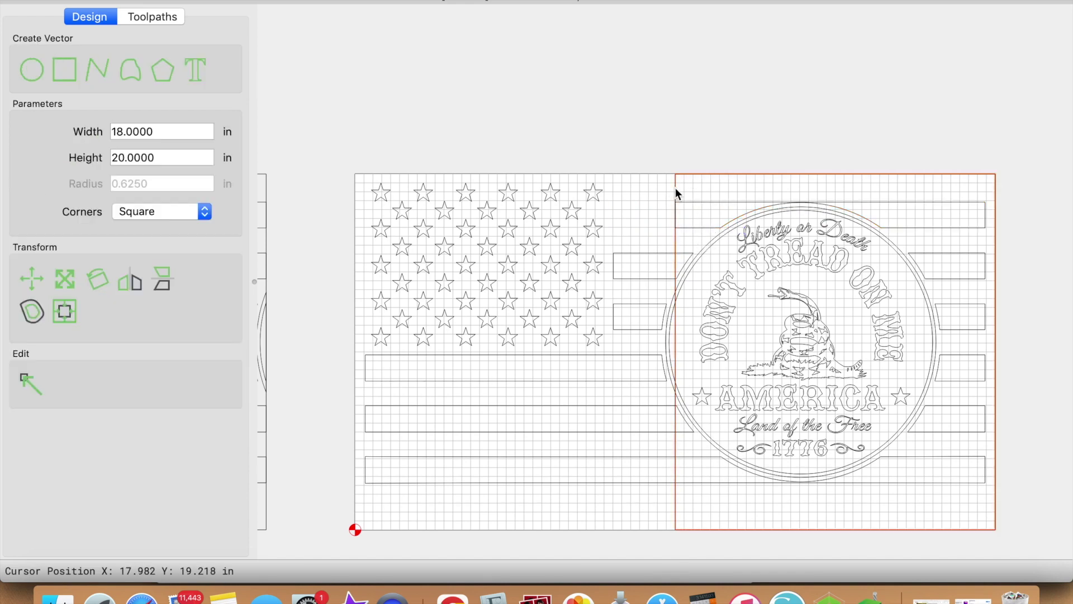
{"action": "left_click", "coordinate": [663, 252], "text": "shift"}
{"action": "left_click", "coordinate": [69, 136]}
{"action": "left_click", "coordinate": [679, 142]}
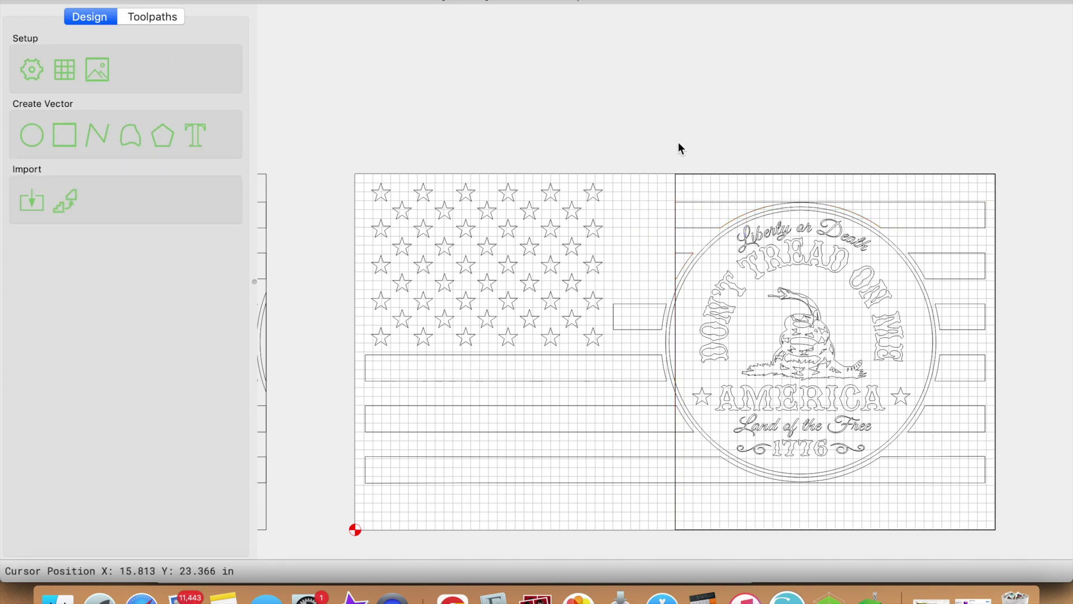
Weld the middle-left and bottom stripes into the right tile rectangle
{"action": "left_click", "coordinate": [709, 172]}
{"action": "left_click", "coordinate": [639, 407], "text": "shift"}
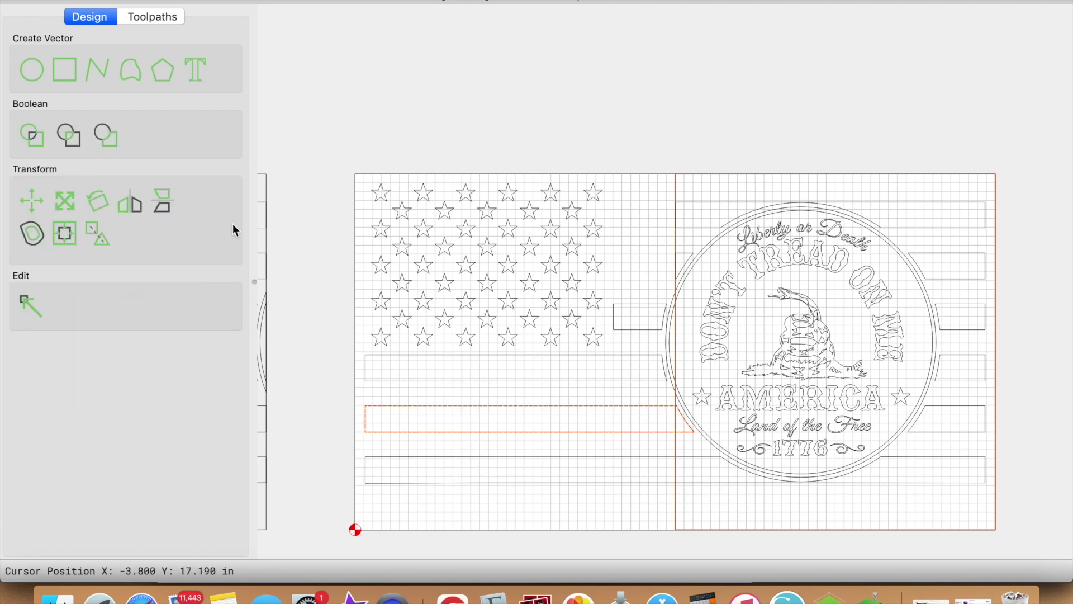
{"action": "left_click", "coordinate": [70, 144]}
{"action": "left_click", "coordinate": [737, 129]}
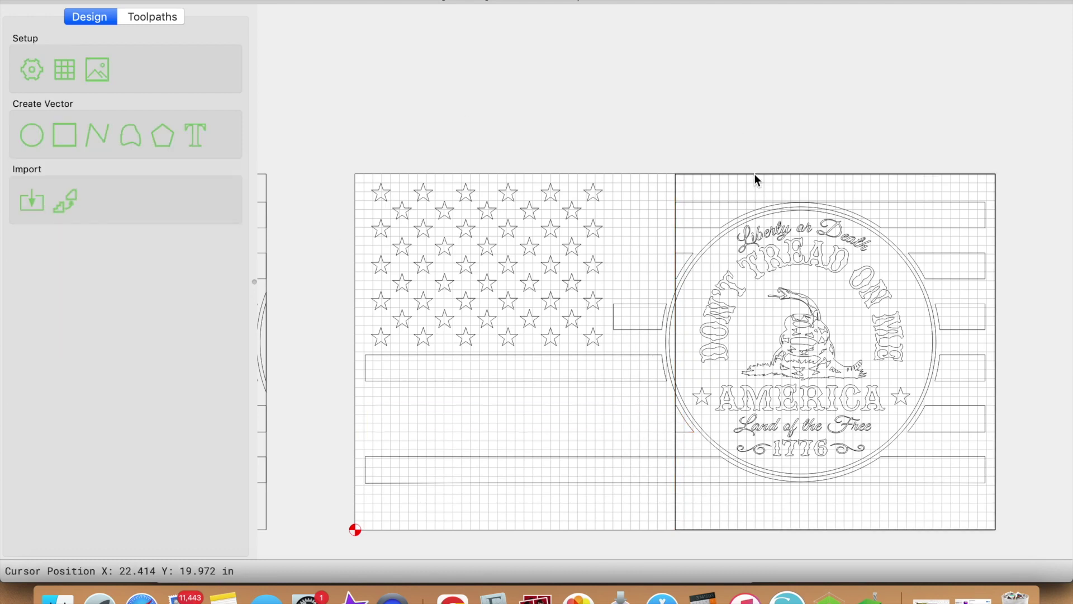
{"action": "left_click", "coordinate": [754, 174]}
{"action": "left_click", "coordinate": [668, 459], "text": "shift"}
{"action": "left_click", "coordinate": [71, 139]}
{"action": "left_click", "coordinate": [740, 207]}
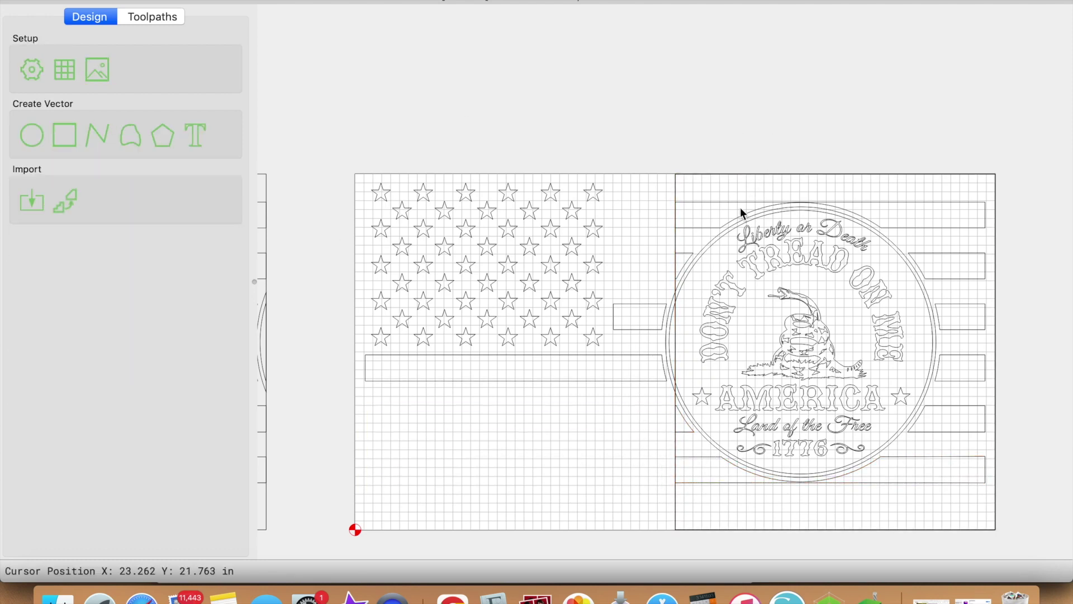
Weld the split line with the inner emblem ring, then with the outer ring
{"action": "scroll", "coordinate": [689, 327], "scroll_direction": "up", "scroll_amount": 6}
{"action": "left_click", "coordinate": [610, 273]}
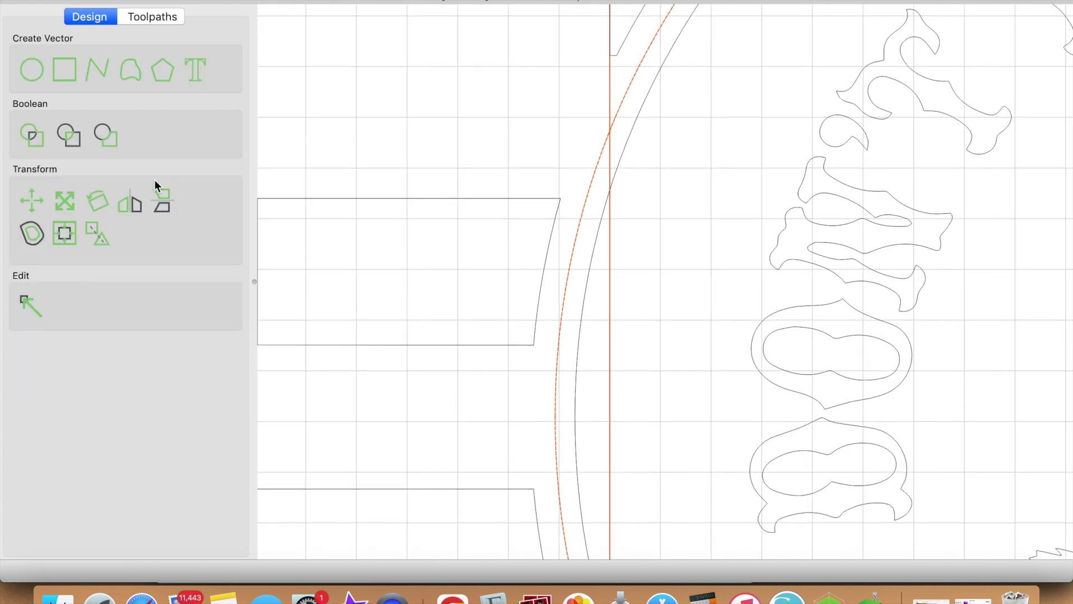
{"action": "left_click", "coordinate": [76, 135]}
{"action": "left_click", "coordinate": [610, 258]}
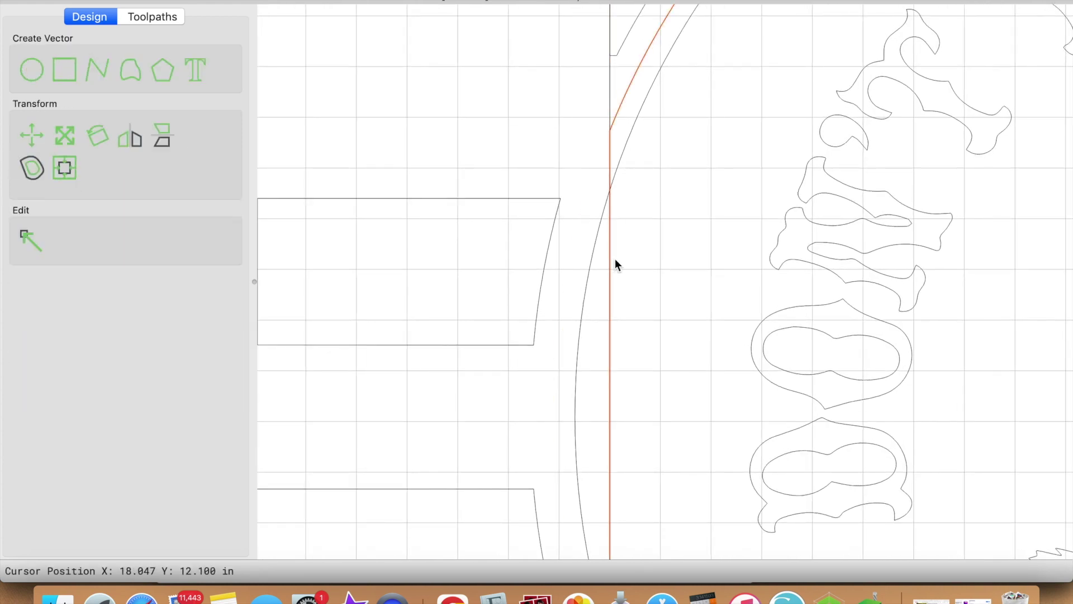
{"action": "left_click", "coordinate": [626, 150], "text": "shift"}
{"action": "left_click", "coordinate": [68, 135]}
{"action": "scroll", "coordinate": [730, 210], "scroll_direction": "down", "scroll_amount": 10}
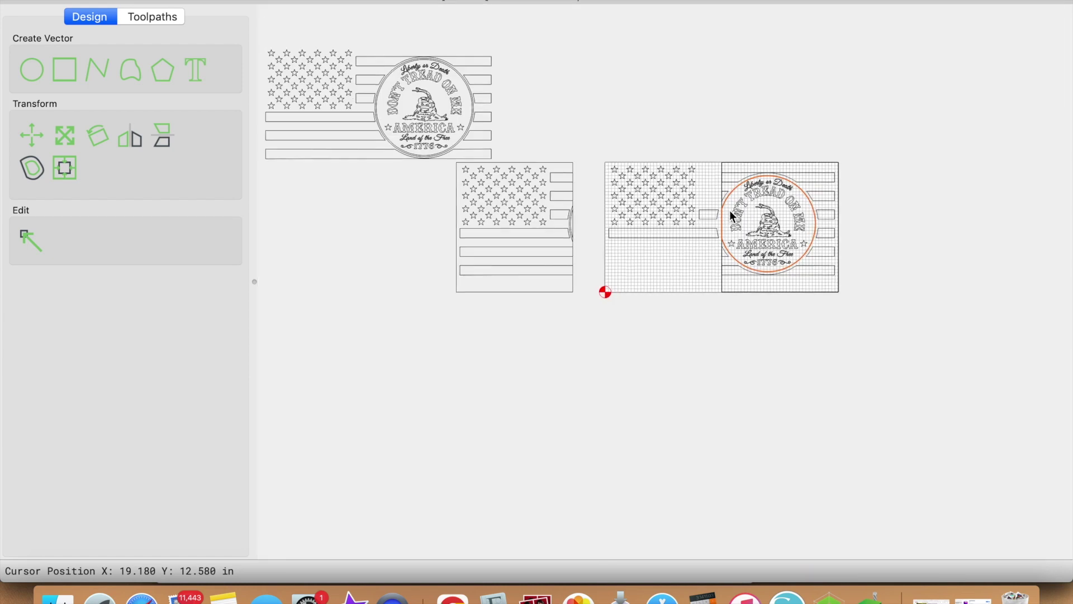
{"action": "scroll", "coordinate": [730, 210], "scroll_direction": "up", "scroll_amount": 3}
{"action": "left_click", "coordinate": [710, 104]}
Grid-snap move the stars half of the flag off the stock, then select its outer rectangle
{"action": "left_click_drag", "start_coordinate": [699, 99], "coordinate": [950, 398]}
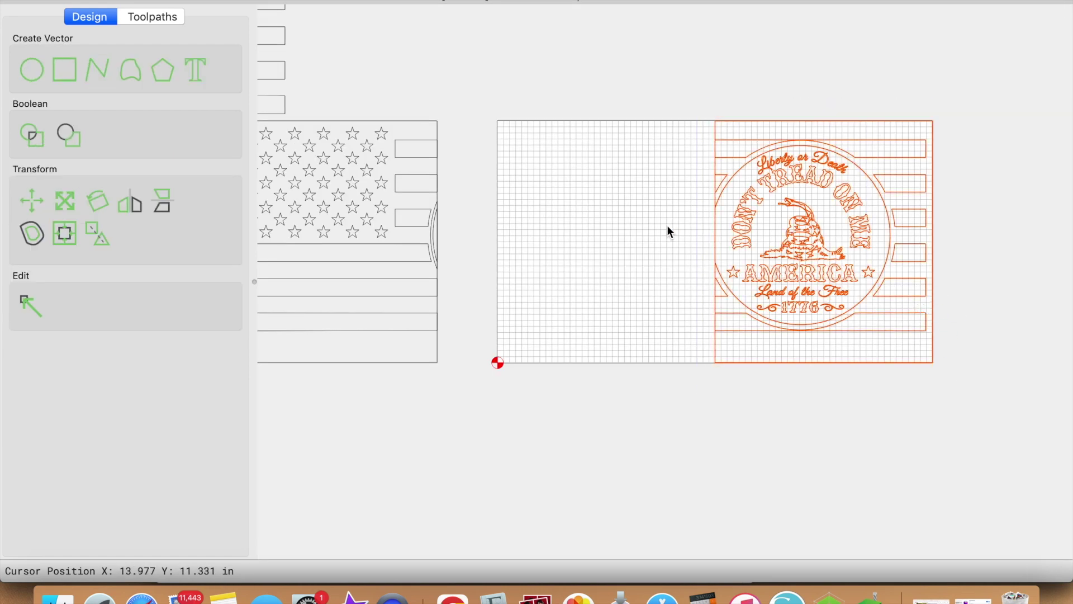
{"action": "left_click", "coordinate": [108, 238]}
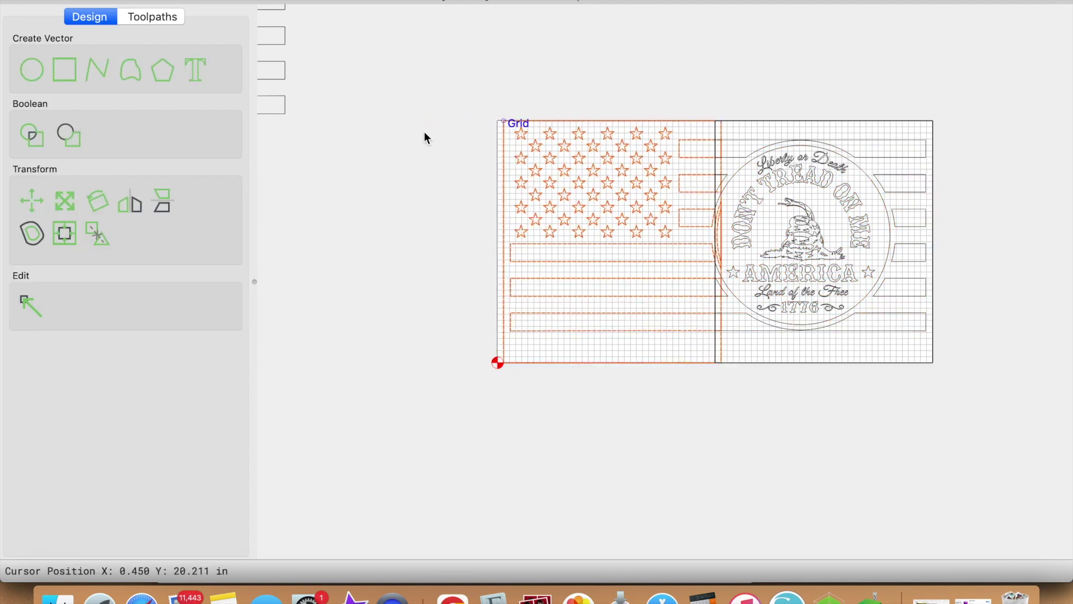
{"action": "left_click", "coordinate": [271, 157]}
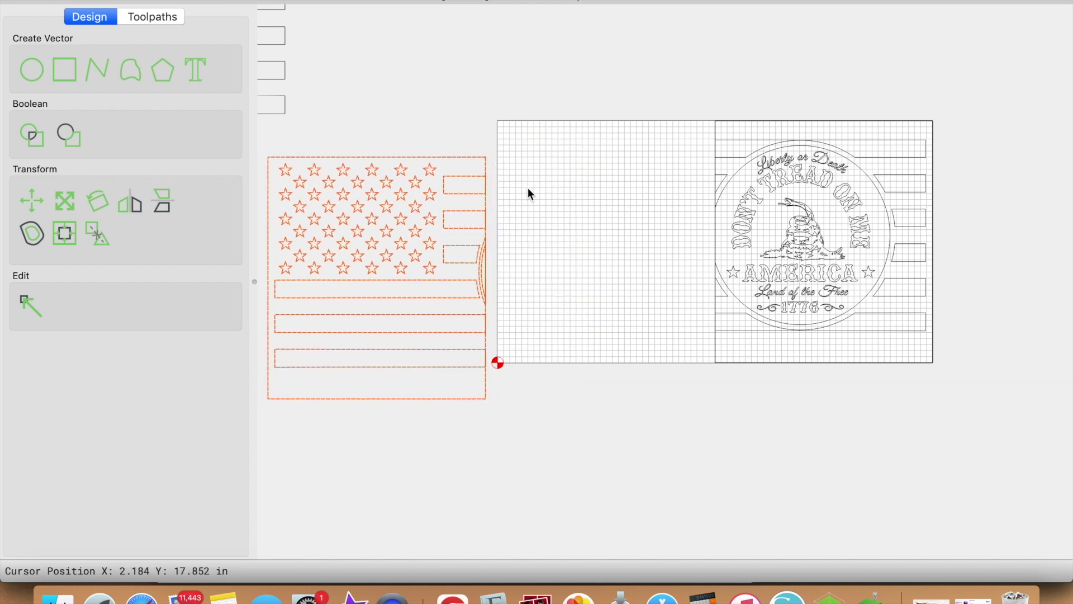
{"action": "left_click", "coordinate": [340, 110]}
{"action": "left_click", "coordinate": [332, 151]}
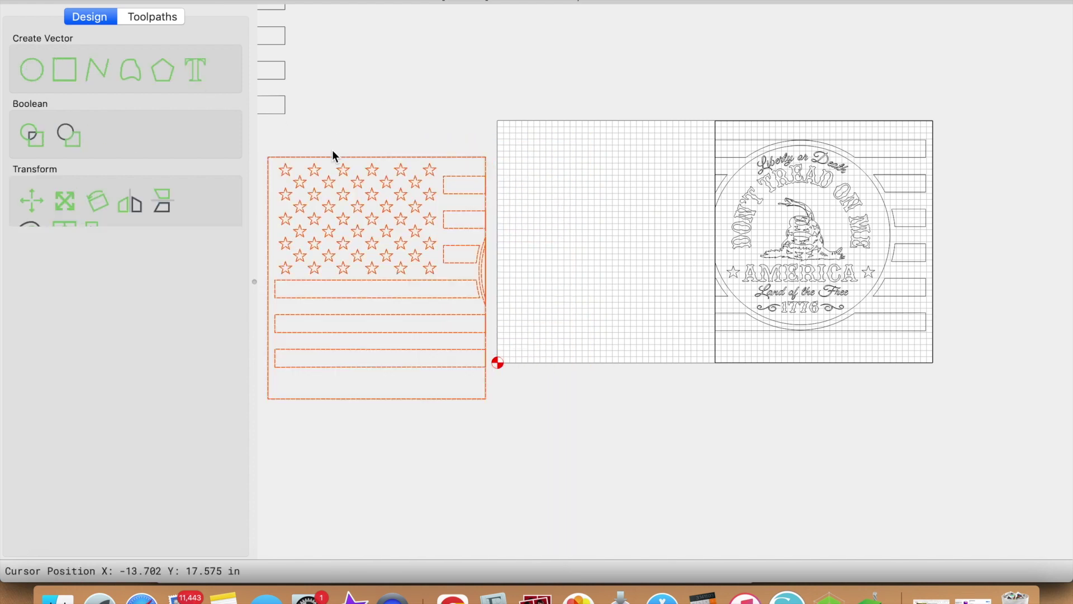
{"action": "left_click", "coordinate": [388, 141]}
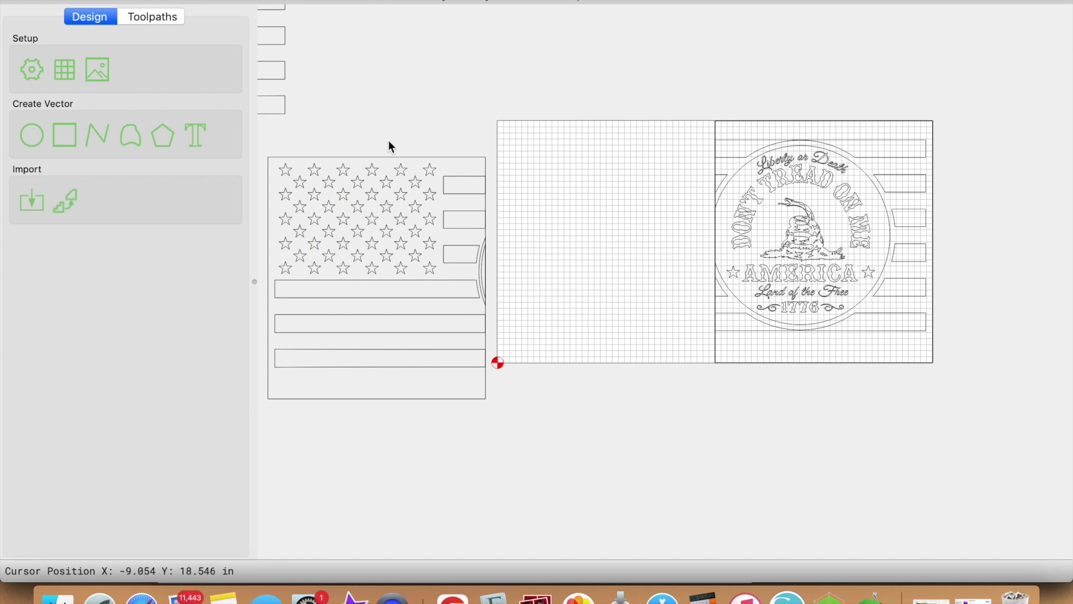
{"action": "left_click", "coordinate": [380, 158]}
Pull the outer border rectangle off the stars-and-stripes half and move that half below the stock
{"action": "left_click_drag", "start_coordinate": [474, 398], "coordinate": [487, 602]}
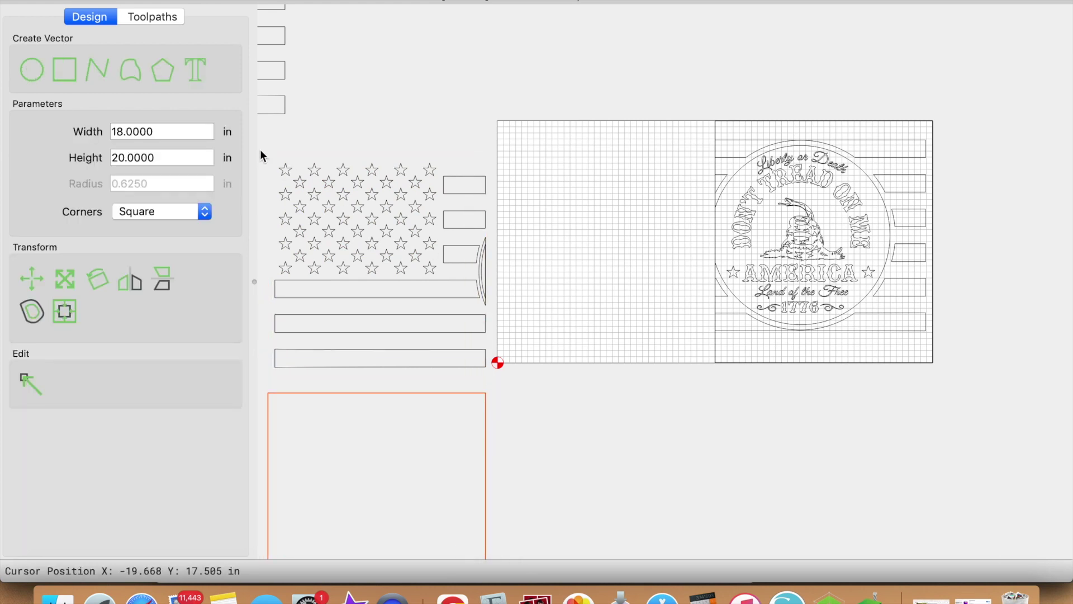
{"action": "left_click_drag", "start_coordinate": [296, 210], "coordinate": [499, 123]}
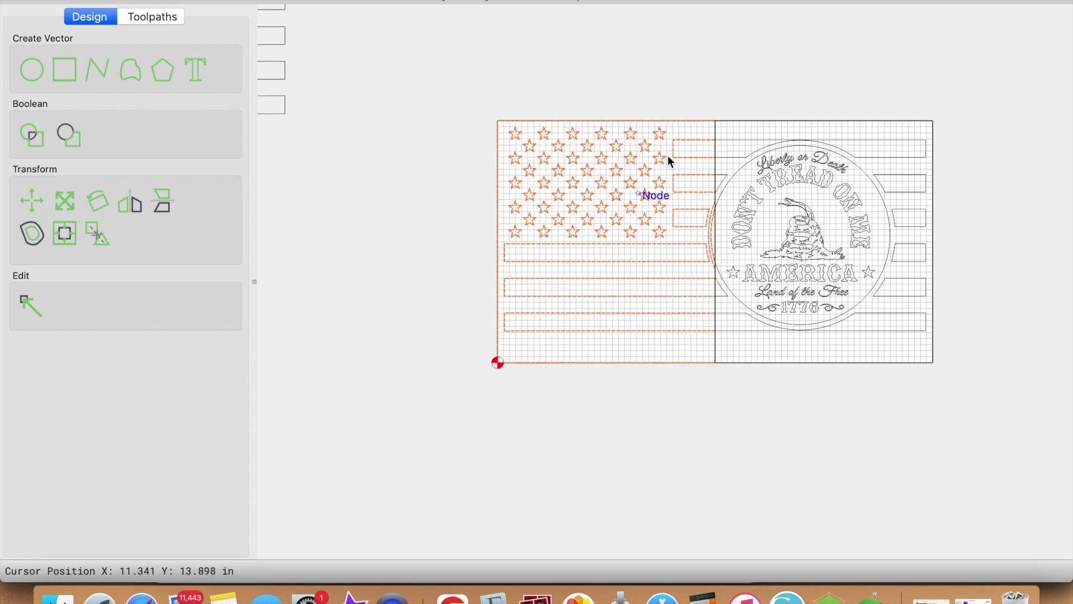
{"action": "left_click", "coordinate": [743, 245]}
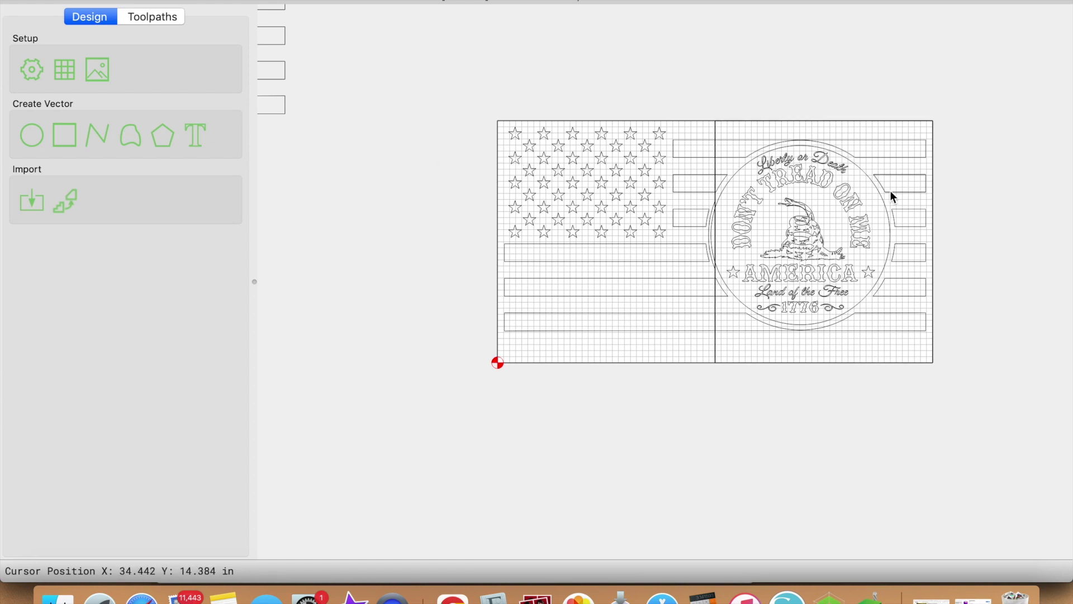
{"action": "left_click", "coordinate": [625, 148]}
{"action": "left_click_drag", "start_coordinate": [626, 149], "coordinate": [628, 470]}
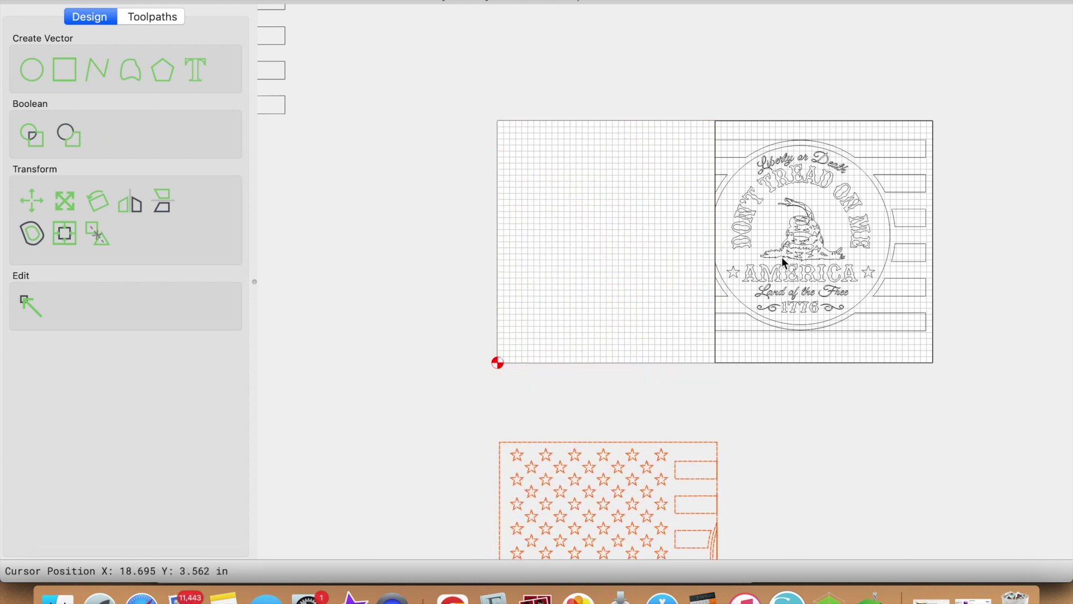
Move the emblem tile group below the stock beside the stars half
{"action": "left_click", "coordinate": [794, 233]}
{"action": "left_click_drag", "start_coordinate": [794, 233], "coordinate": [812, 512]}
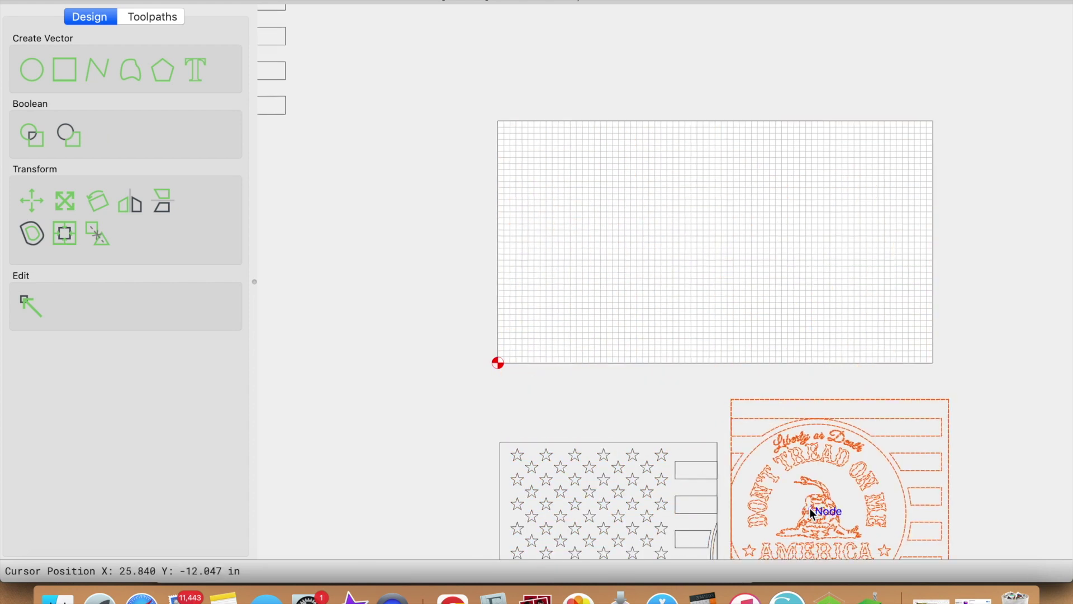
{"action": "scroll", "coordinate": [809, 507], "scroll_direction": "down", "scroll_amount": 3}
{"action": "left_click", "coordinate": [537, 347]}
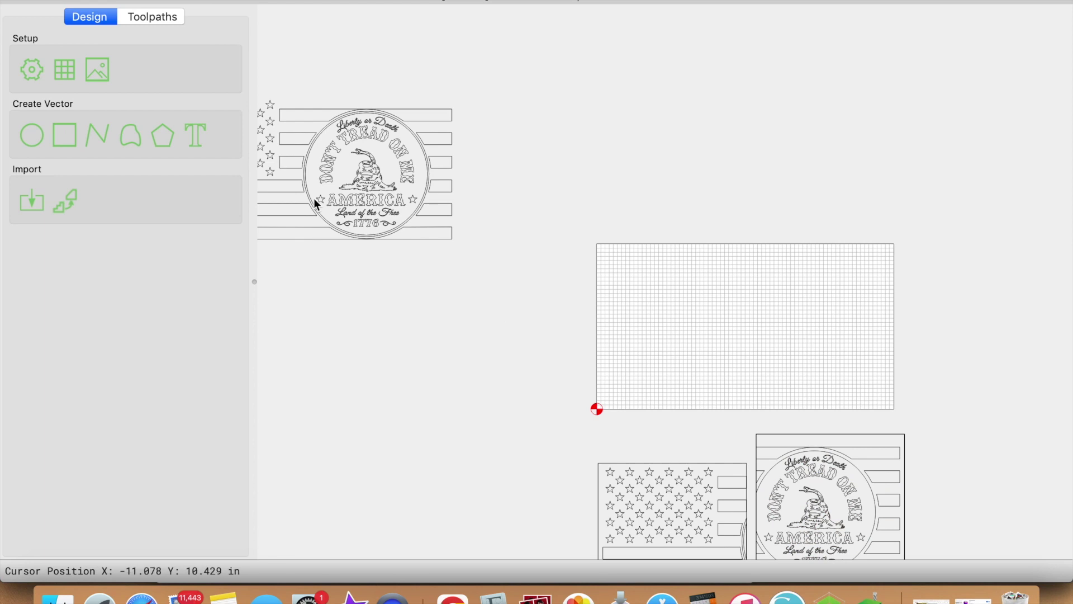
Resize the stock in Job Setup to 20 in wide by 36 in tall
{"action": "left_click", "coordinate": [32, 70]}
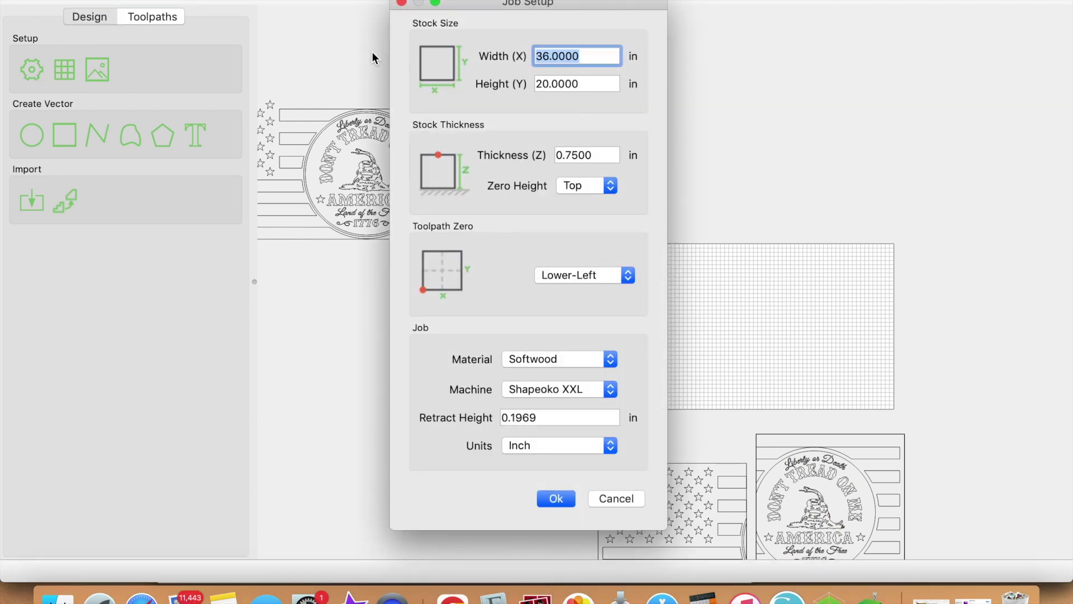
{"action": "key", "text": "BackSpace"}
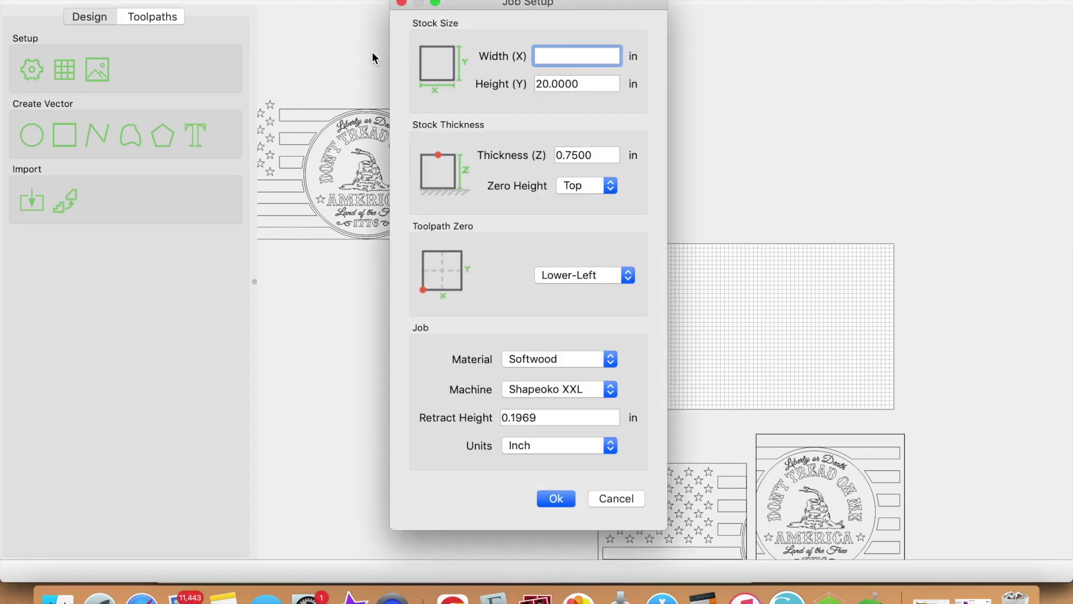
{"action": "type", "text": "20"}
{"action": "key", "text": "Tab"}
{"action": "type", "text": "3"}
{"action": "key", "text": "Return"}
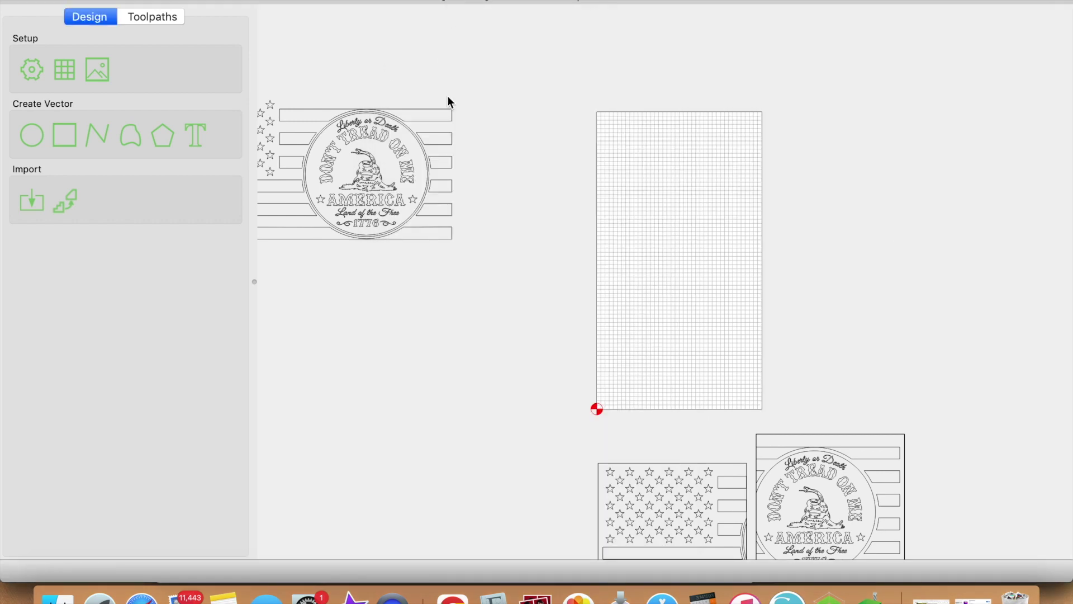
{"action": "scroll", "coordinate": [660, 258], "scroll_direction": "left", "scroll_amount": 5}
{"action": "left_click", "coordinate": [804, 453]}
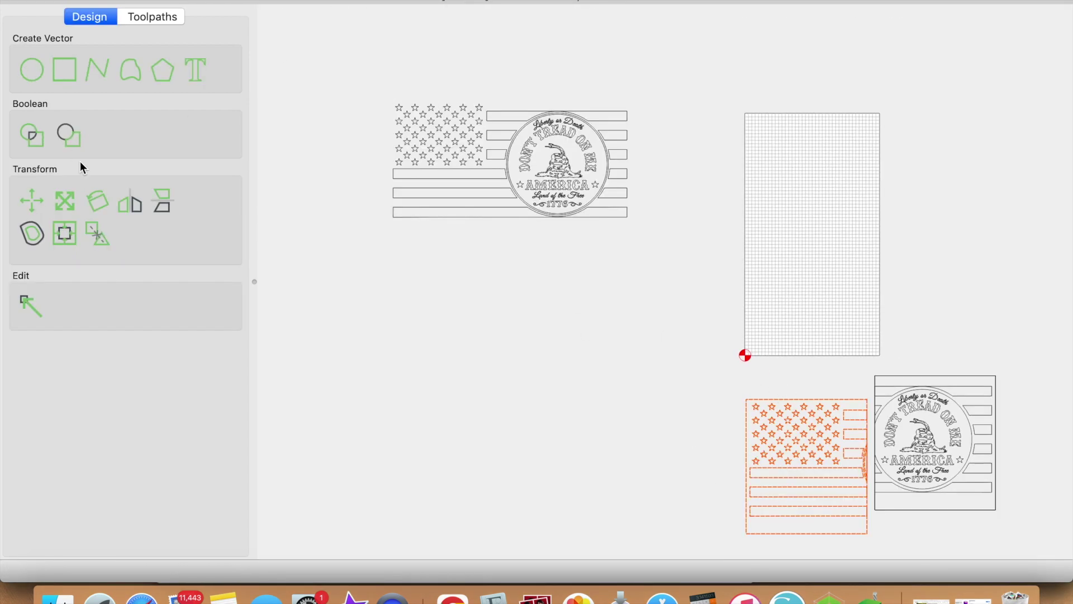
Rotate the stars tile and the emblem tile each by 270°
{"action": "left_click", "coordinate": [95, 196]}
{"action": "double_click", "coordinate": [204, 170]}
{"action": "type", "text": "270"}
{"action": "left_click", "coordinate": [67, 216]}
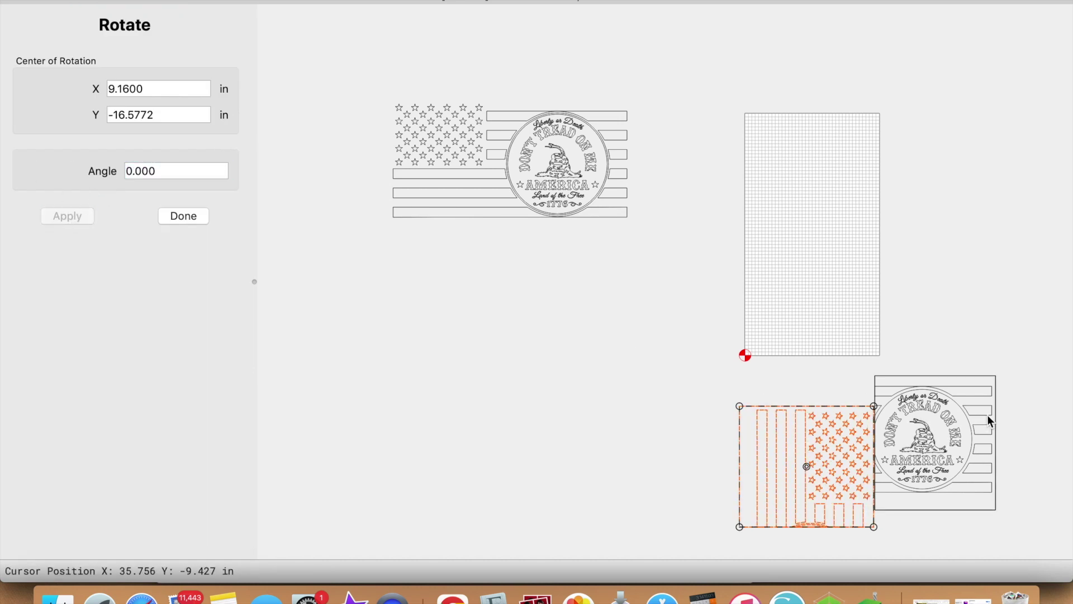
{"action": "left_click", "coordinate": [967, 415]}
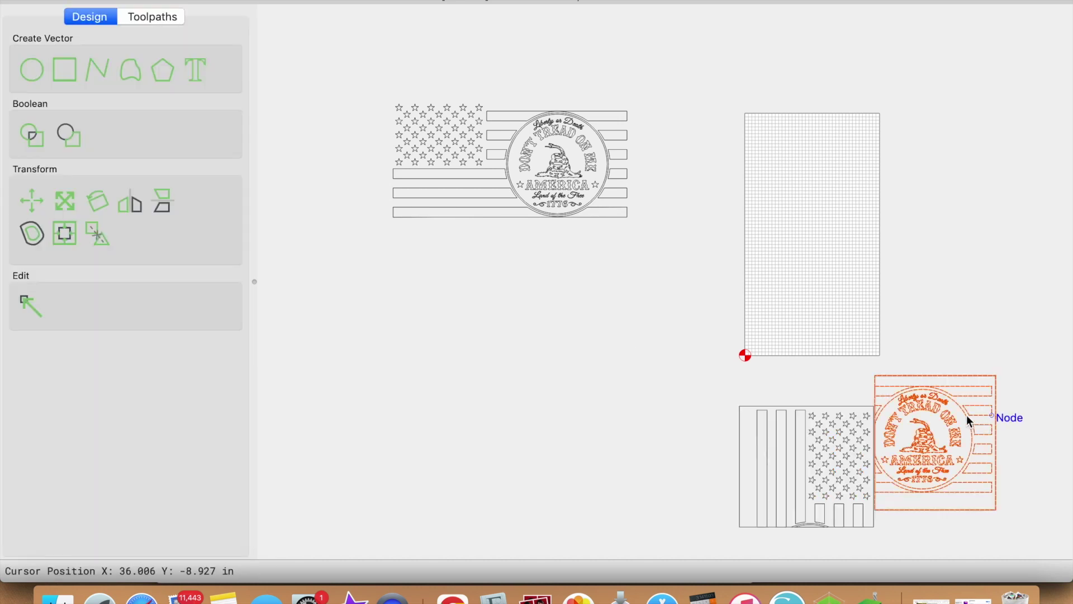
{"action": "left_click", "coordinate": [95, 199]}
{"action": "double_click", "coordinate": [157, 171]}
{"action": "type", "text": "2"}
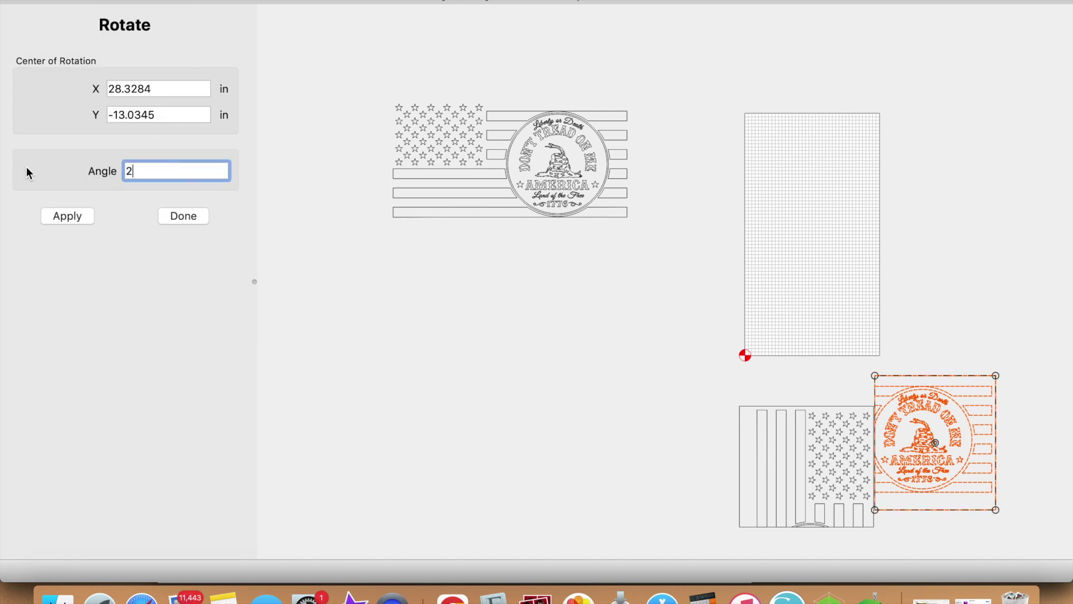
{"action": "type", "text": "70"}
{"action": "left_click", "coordinate": [47, 215]}
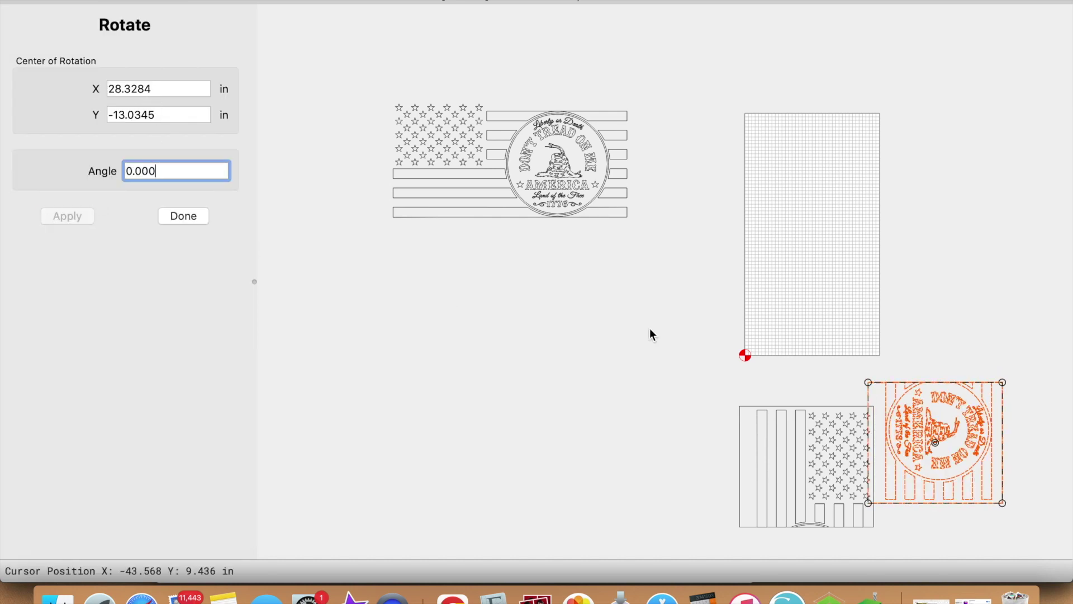
Shift the stars tile up and left so it stacks above the emblem tile
{"action": "left_click", "coordinate": [752, 416]}
{"action": "left_click_drag", "start_coordinate": [754, 407], "coordinate": [714, 392]}
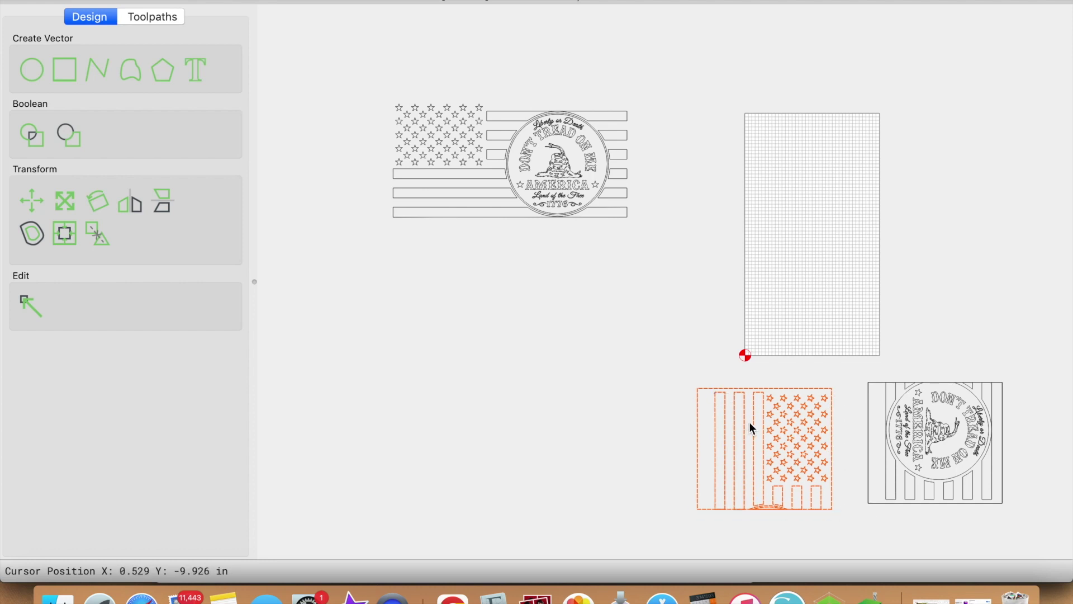
{"action": "left_click", "coordinate": [750, 422]}
{"action": "left_click", "coordinate": [951, 437]}
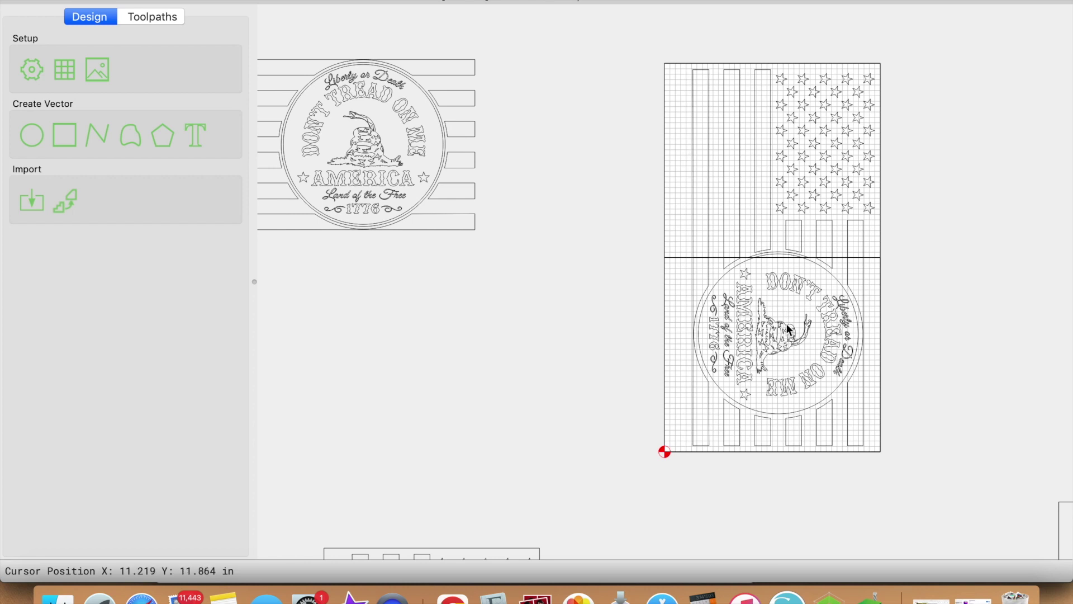
Drag the upper stars-and-stripes group off the stock to the lower left
{"action": "left_click", "coordinate": [791, 170]}
{"action": "left_click_drag", "start_coordinate": [791, 170], "coordinate": [414, 420]}
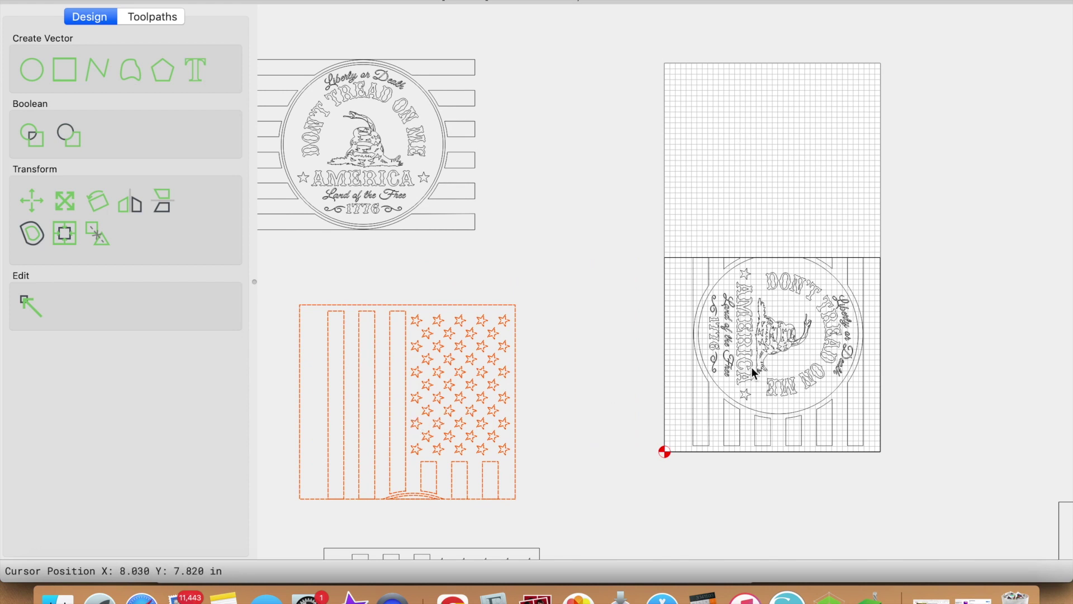
{"action": "scroll", "coordinate": [755, 371], "scroll_direction": "up", "scroll_amount": 3}
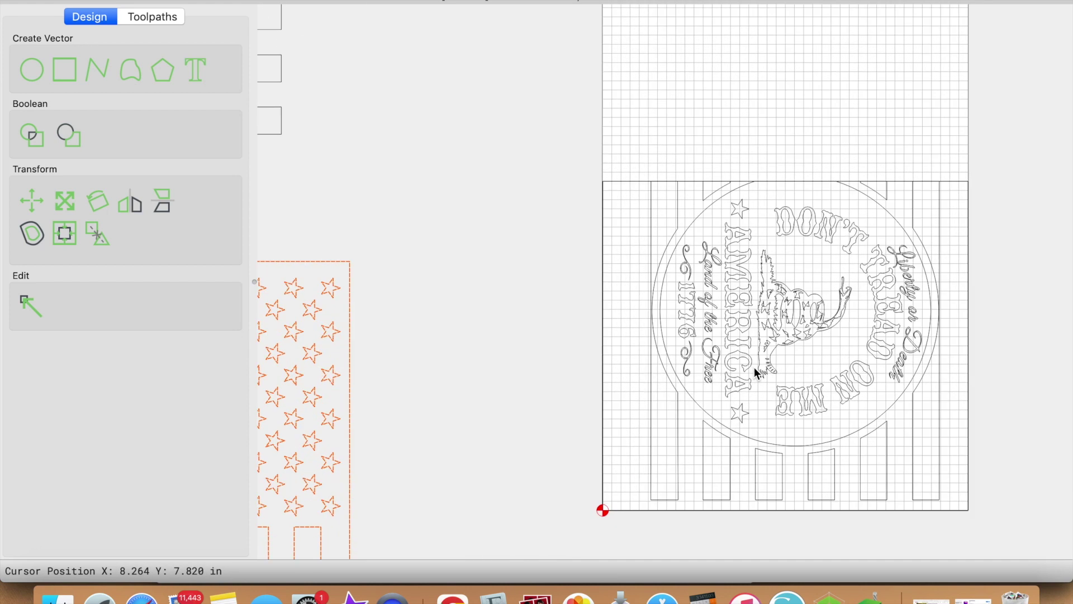
Select the medallion tile's outer border rectangle and remove it, leaving only the emblem artwork
{"action": "scroll", "coordinate": [755, 371], "scroll_direction": "up", "scroll_amount": 2}
{"action": "left_click", "coordinate": [590, 267]}
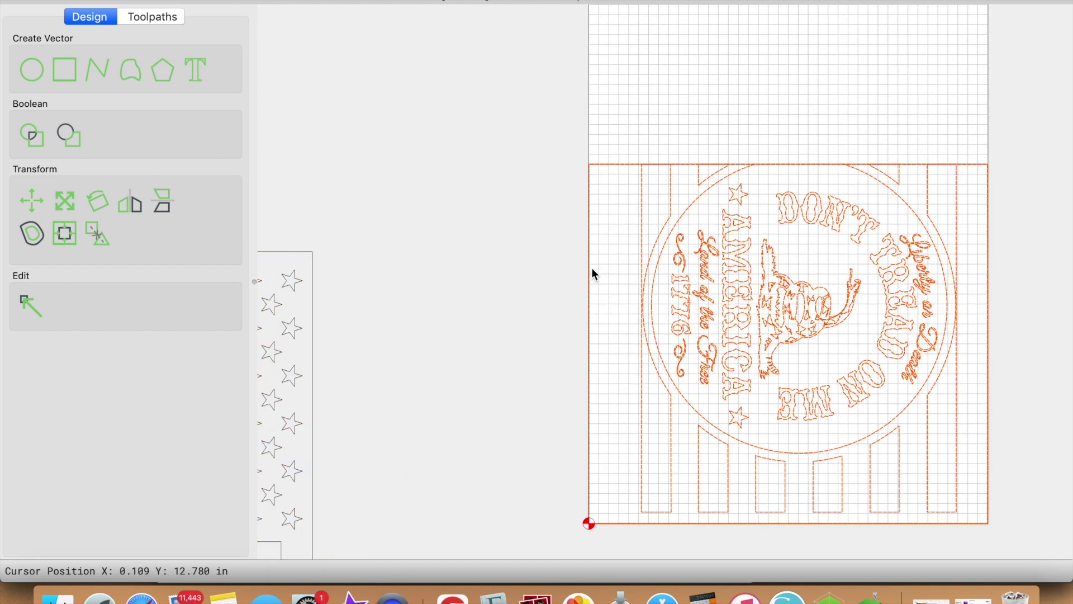
{"action": "left_click", "coordinate": [518, 180]}
{"action": "left_click", "coordinate": [588, 203]}
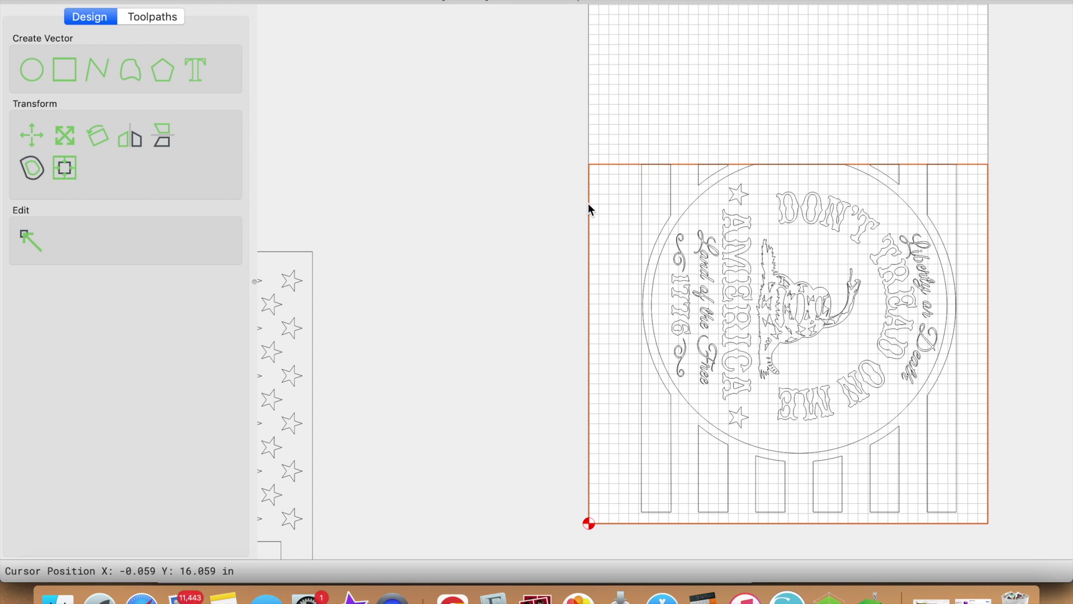
{"action": "left_click", "coordinate": [595, 200]}
{"action": "left_click", "coordinate": [594, 202]}
{"action": "left_click", "coordinate": [594, 202]}
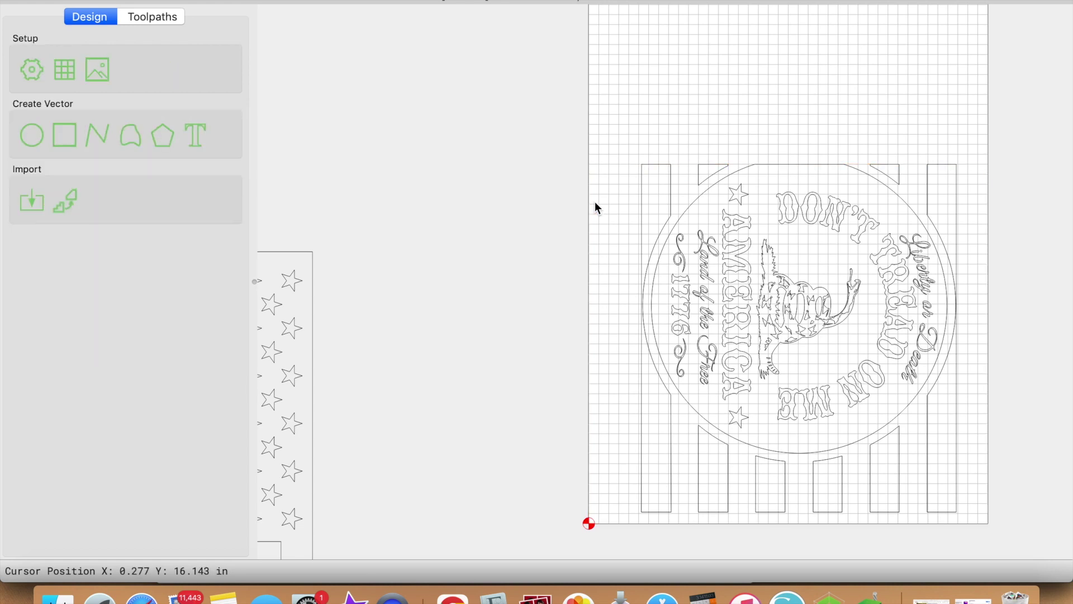
{"action": "scroll", "coordinate": [595, 201], "scroll_direction": "down", "scroll_amount": 2}
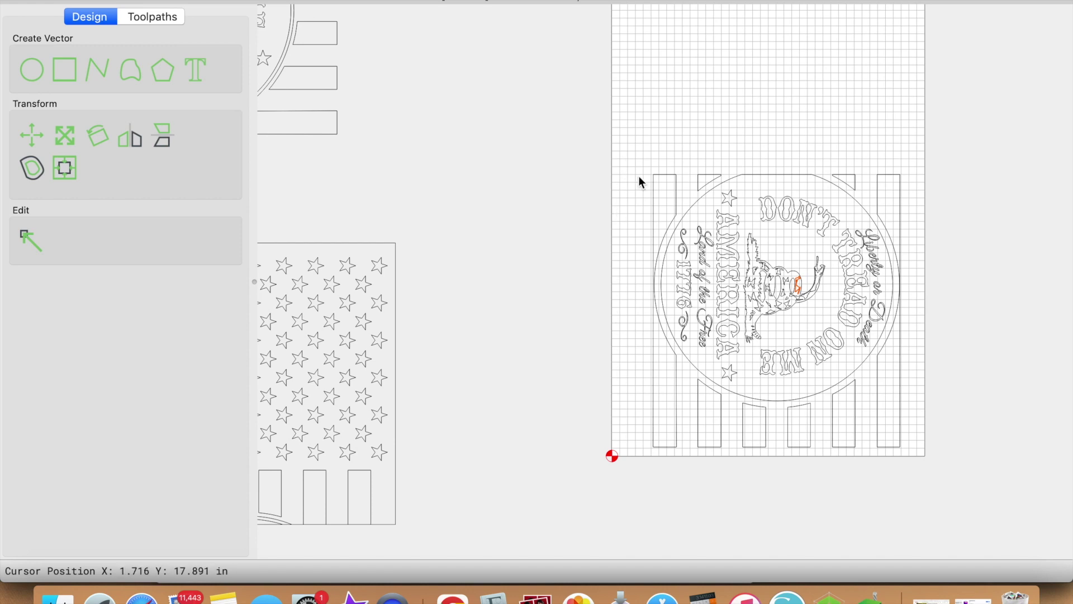
{"action": "scroll", "coordinate": [804, 324], "scroll_direction": "up", "scroll_amount": 2}
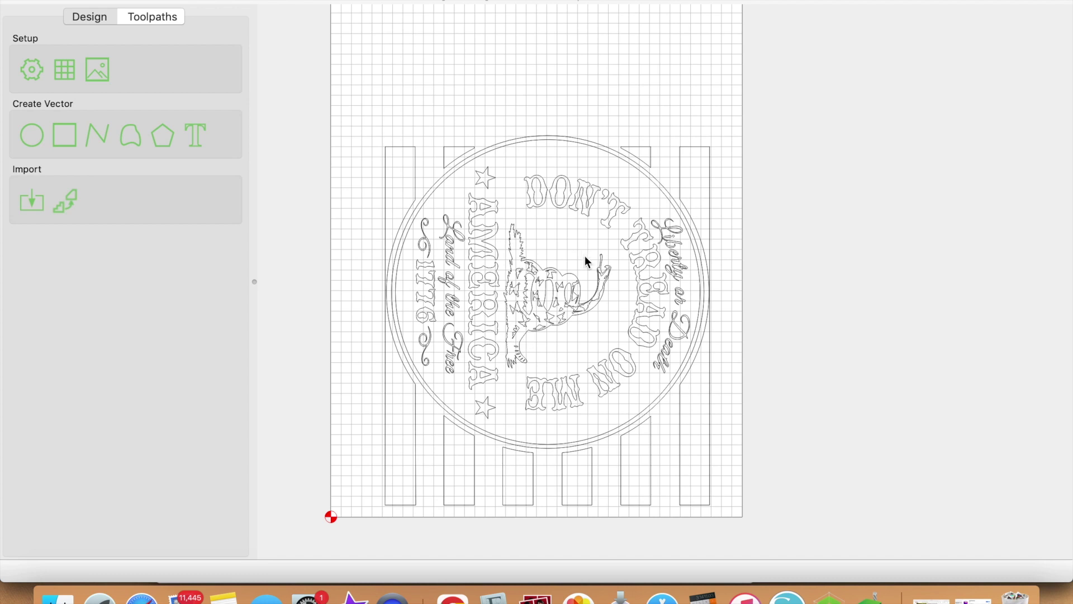
{"action": "left_click", "coordinate": [529, 278]}
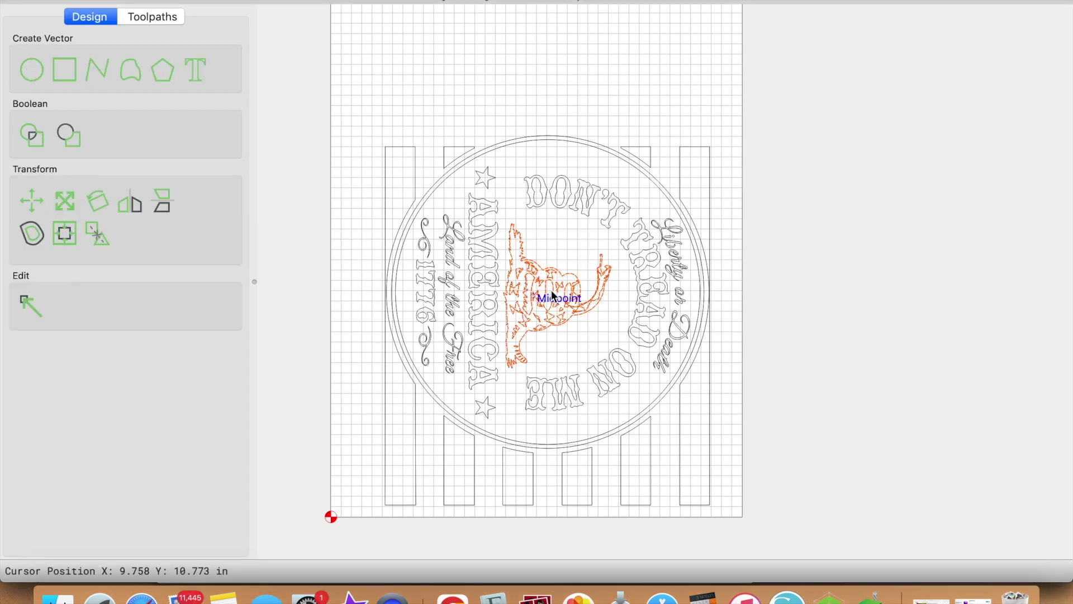
{"action": "left_click", "coordinate": [489, 233]}
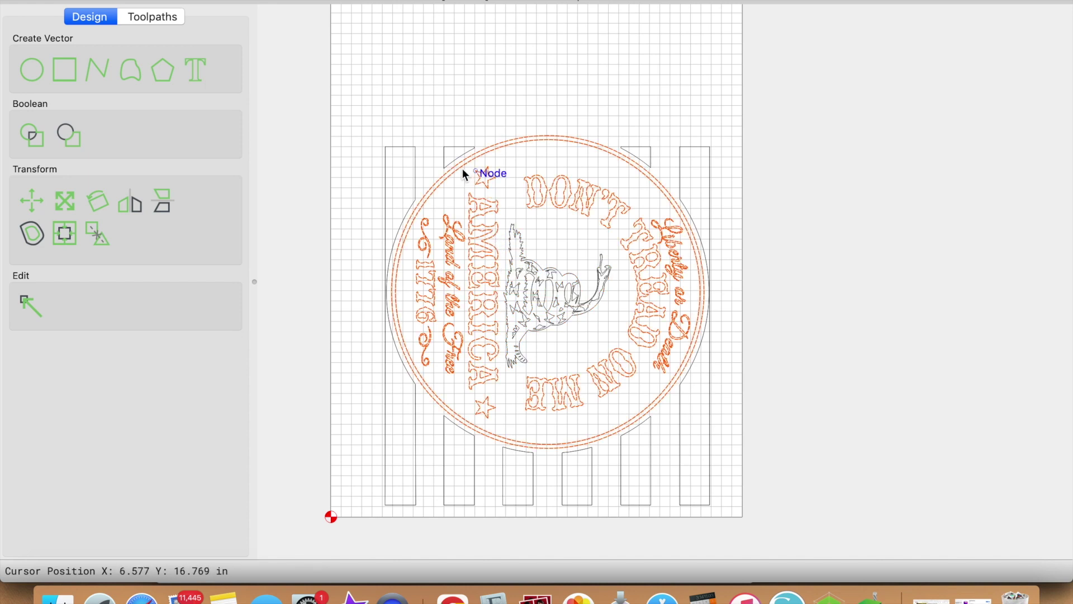
{"action": "left_click", "coordinate": [388, 174]}
{"action": "left_click", "coordinate": [528, 143]}
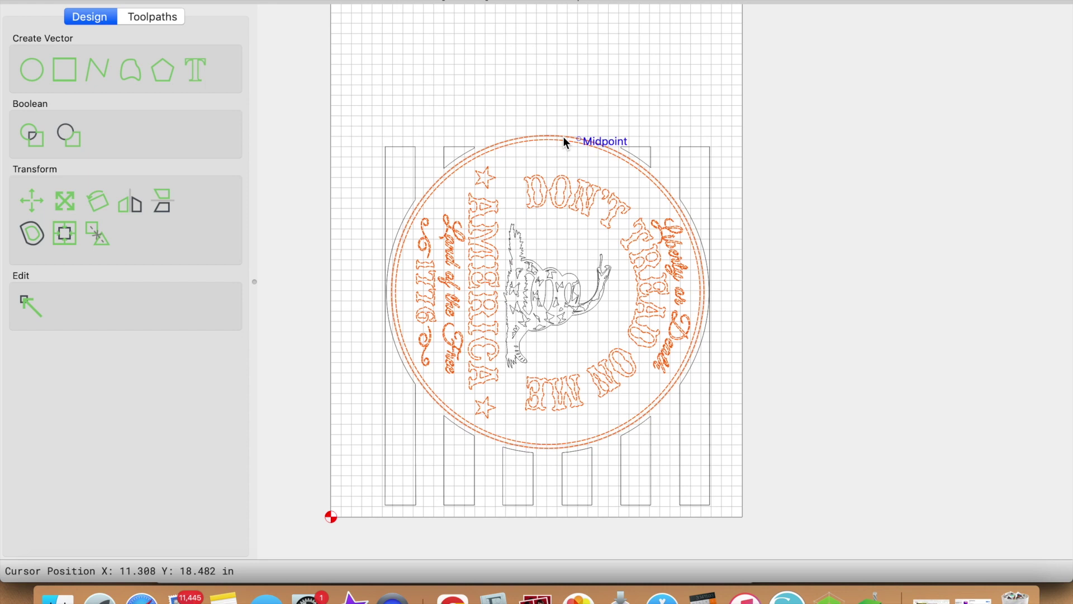
{"action": "left_click", "coordinate": [152, 16]}
Toggle toolpaths so only Advanced VCarve Toolpath 9 is on, then bring up Save GCode as tiling.nc
{"action": "right_click", "coordinate": [176, 180]}
{"action": "left_click", "coordinate": [240, 223]}
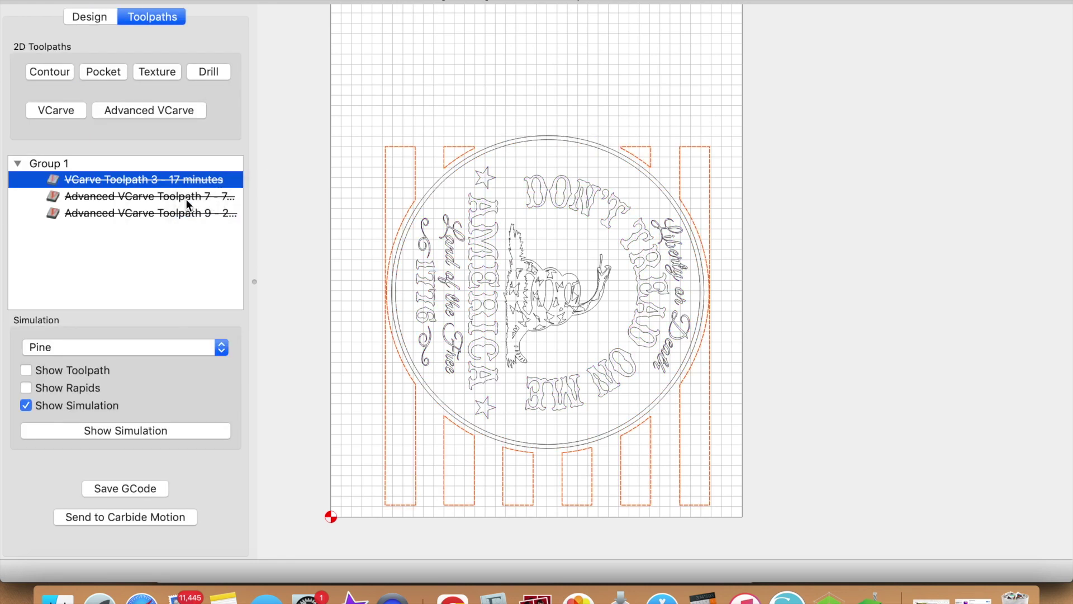
{"action": "right_click", "coordinate": [184, 210]}
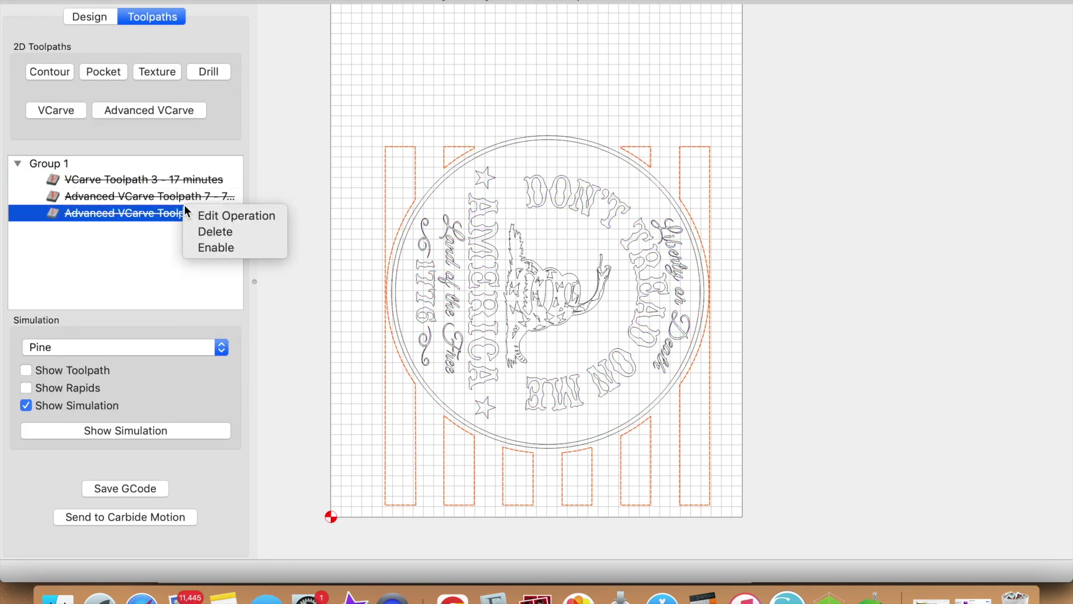
{"action": "left_click", "coordinate": [200, 247]}
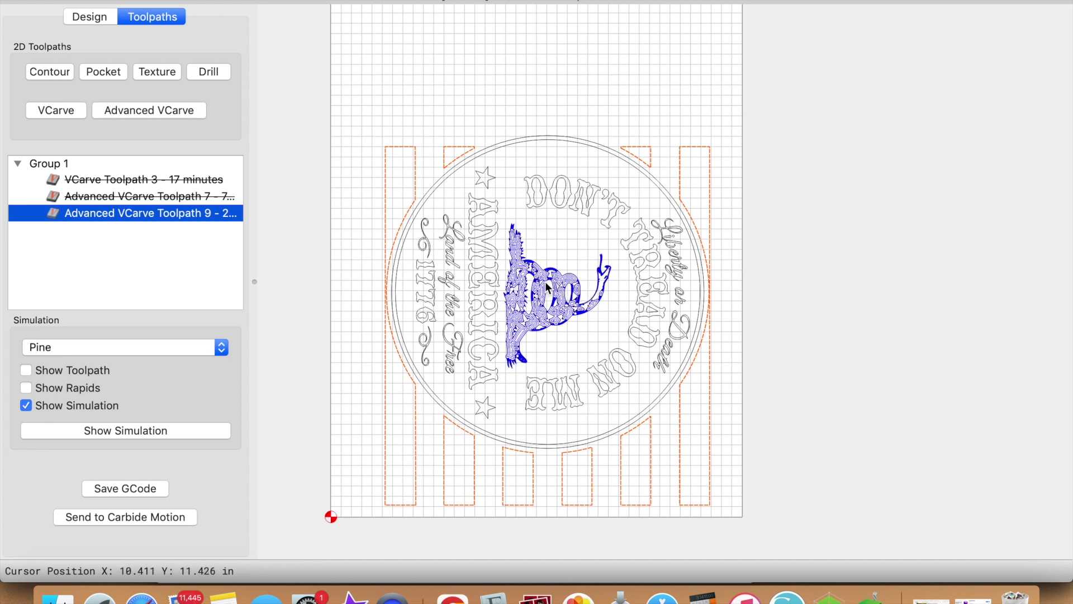
{"action": "right_click", "coordinate": [213, 181]}
{"action": "left_click", "coordinate": [227, 222]}
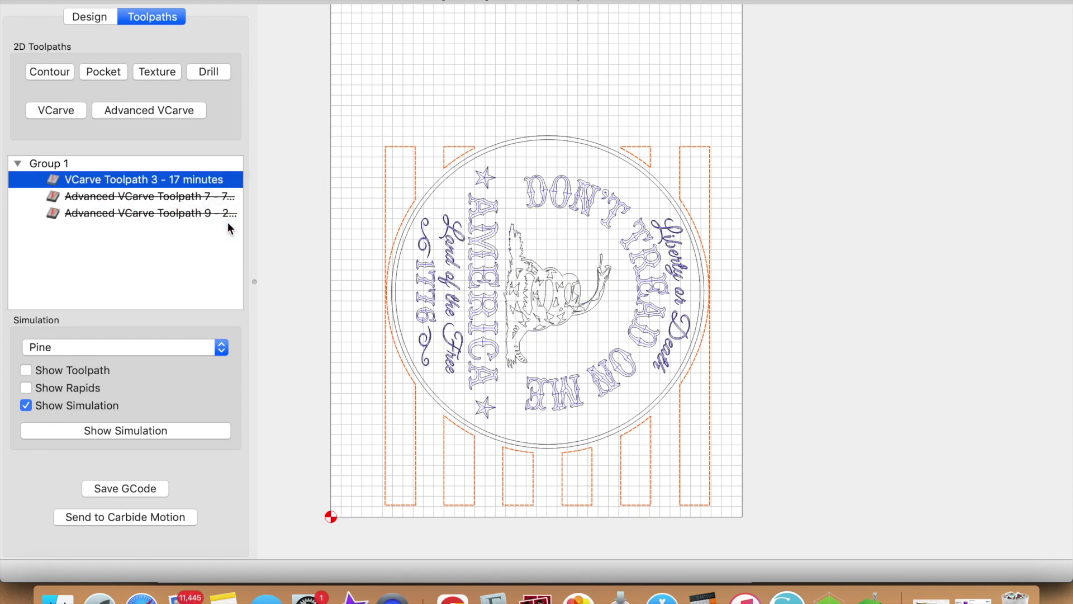
{"action": "left_click", "coordinate": [660, 286]}
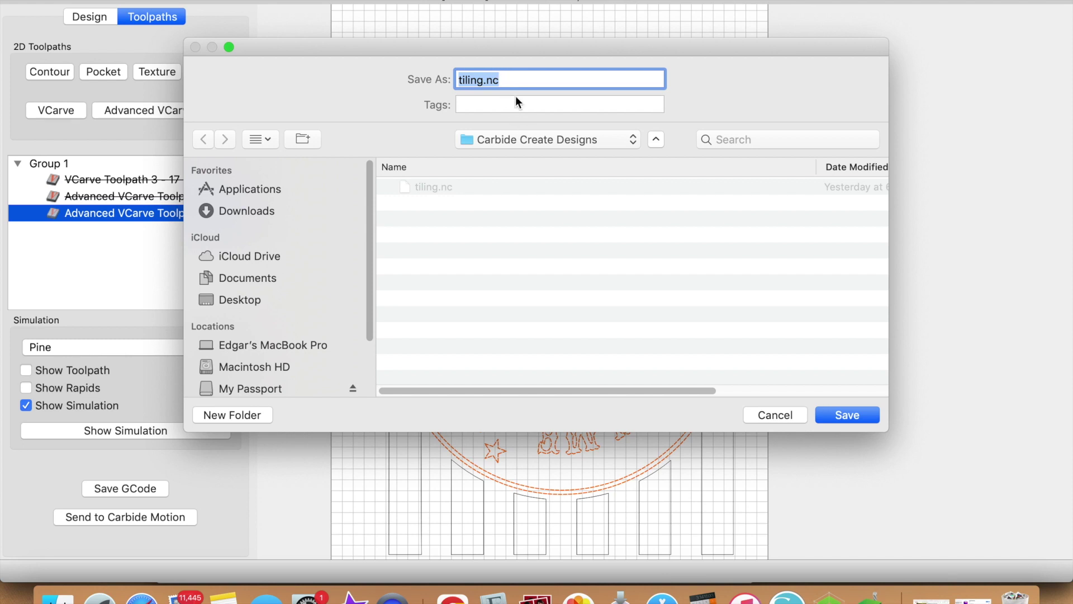
Save Toolpath 9's G-code, replacing tiling.nc, then disable Advanced VCarve Toolpath 9
{"action": "left_click", "coordinate": [862, 408]}
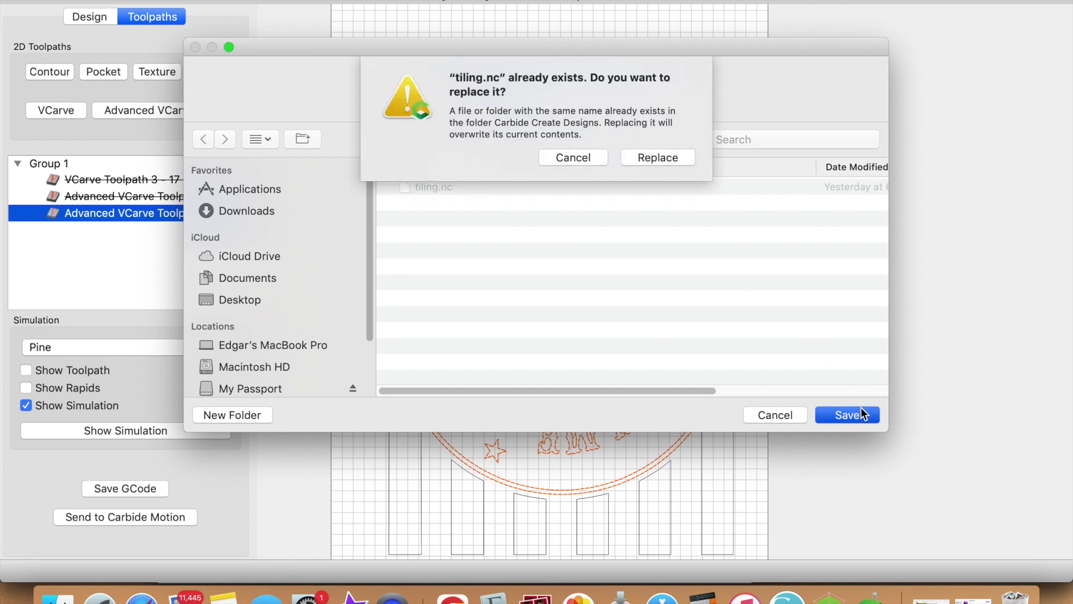
{"action": "left_click", "coordinate": [673, 163]}
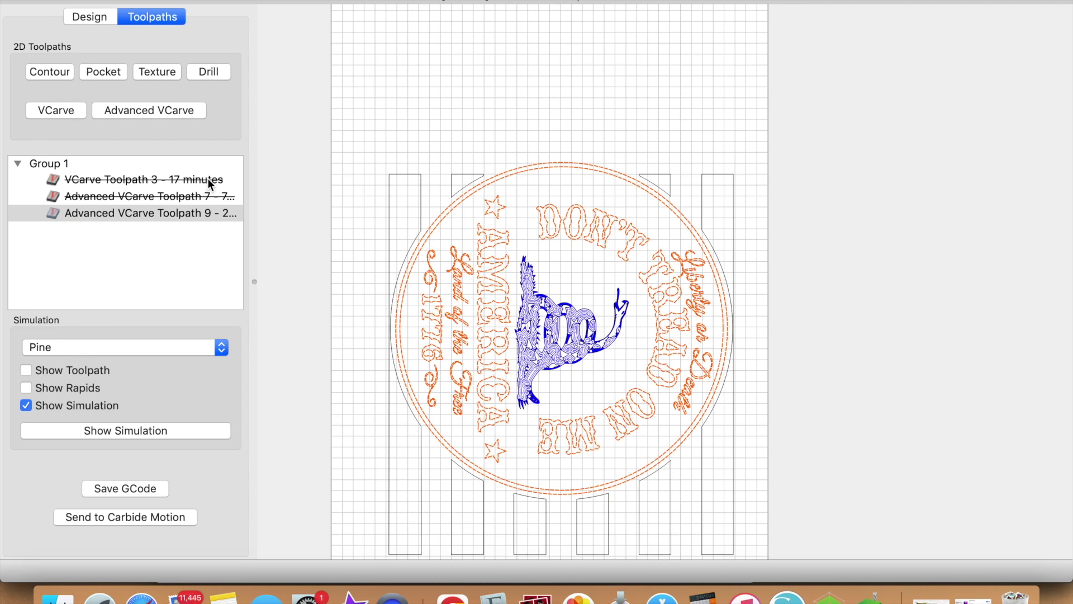
{"action": "right_click", "coordinate": [187, 213]}
{"action": "left_click", "coordinate": [200, 250]}
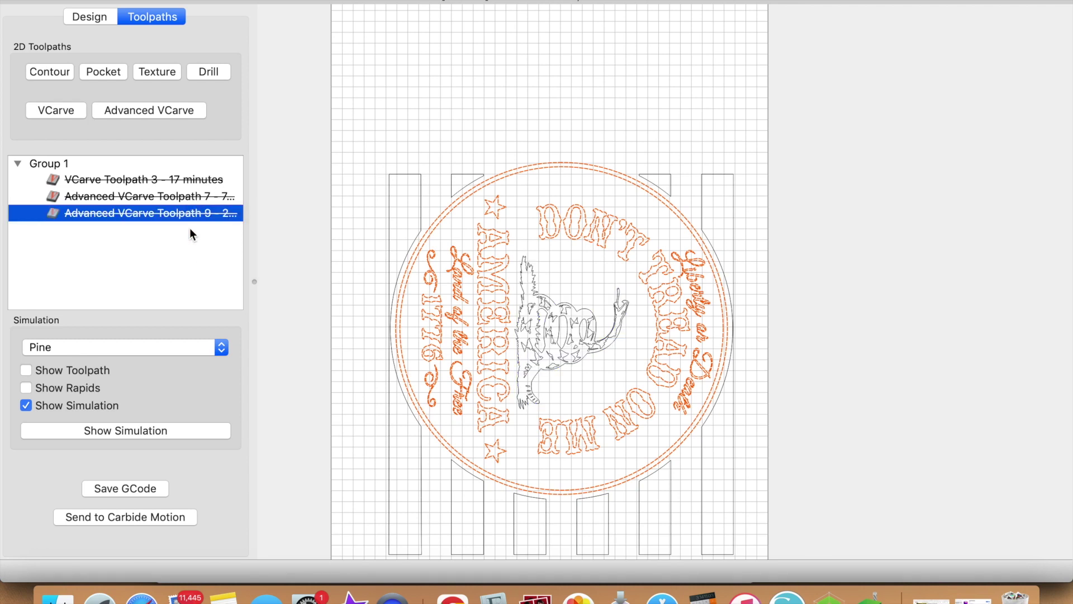
{"action": "left_click", "coordinate": [190, 200]}
Enable VCarve Toolpath 3 and save its G-code over tiling.nc
{"action": "right_click", "coordinate": [193, 186]}
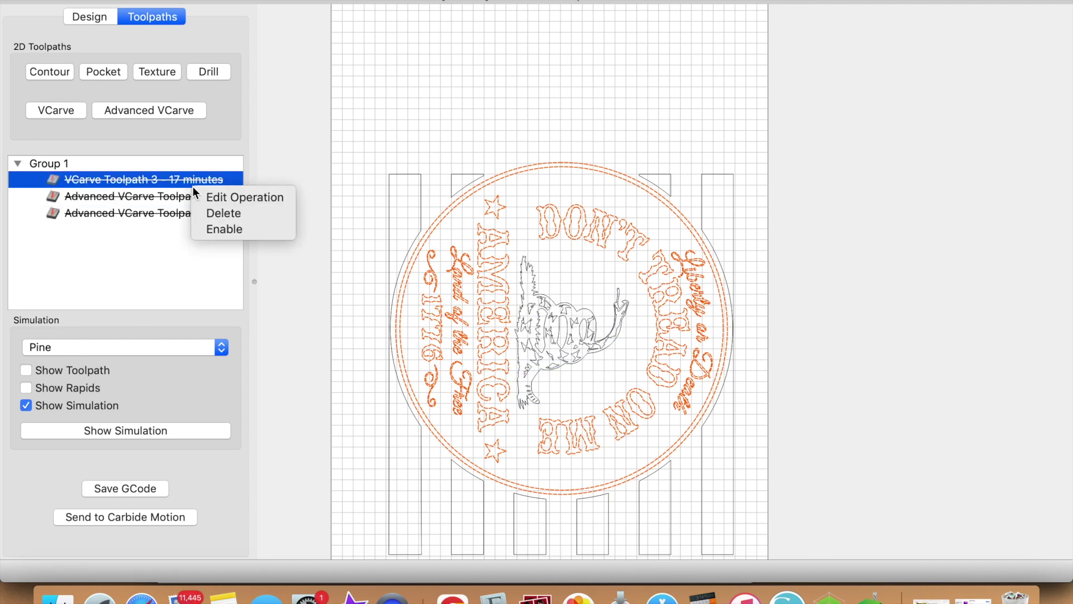
{"action": "left_click", "coordinate": [209, 230]}
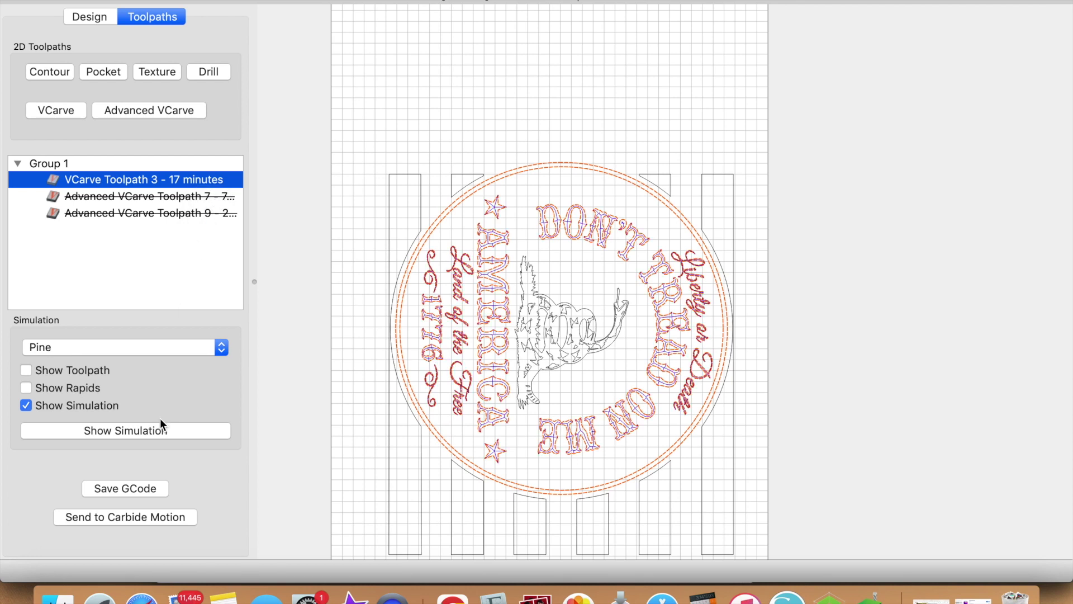
{"action": "left_click", "coordinate": [131, 488]}
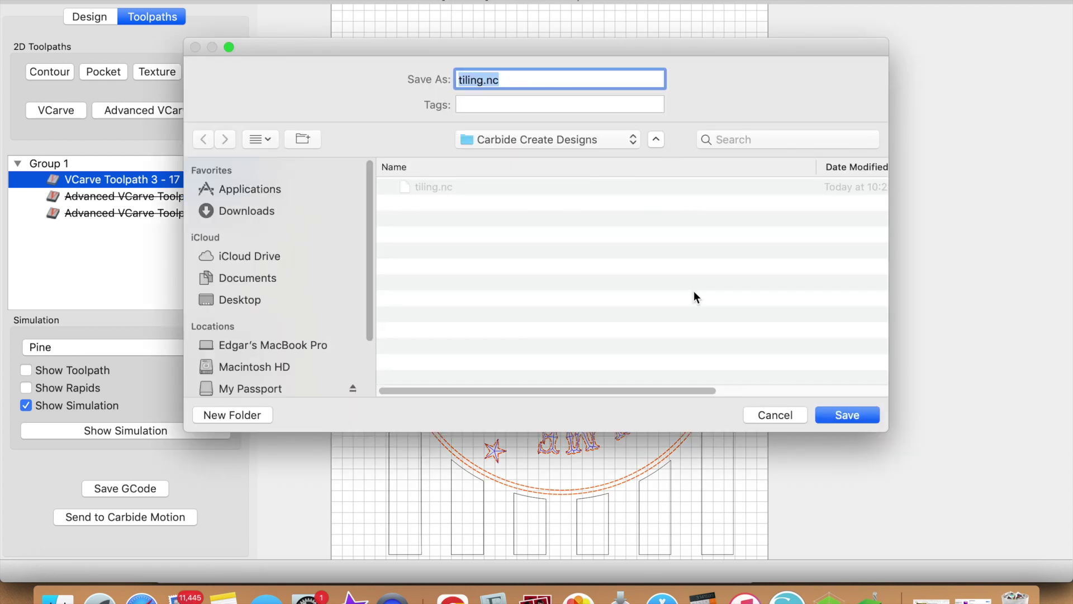
{"action": "left_click", "coordinate": [831, 413]}
{"action": "key", "text": "Return"}
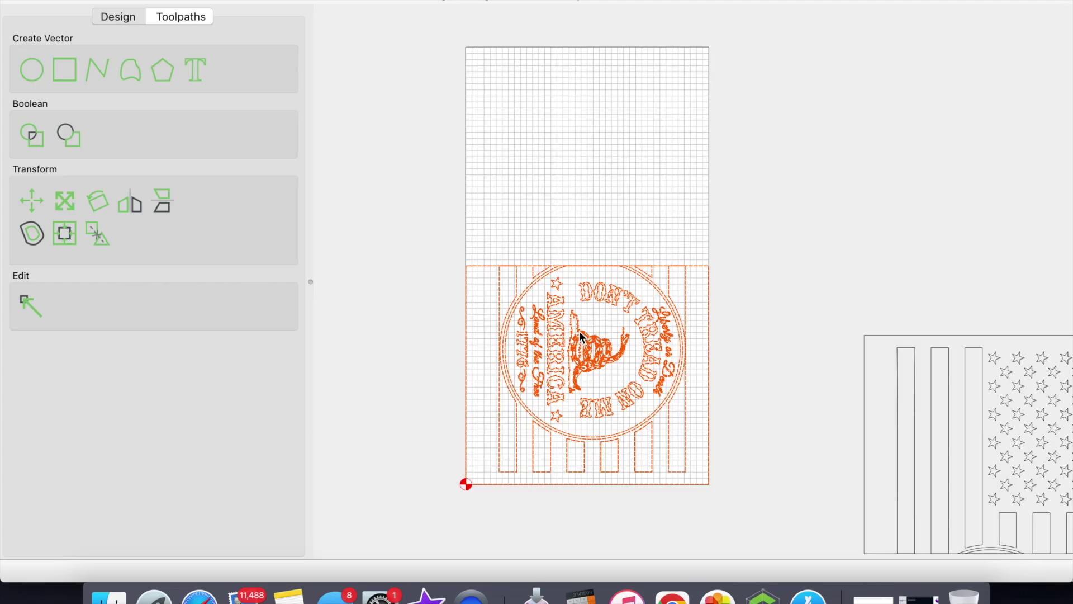
Move the medallion off the stock and snap the stars-and-stripes tile to the lower corners
{"action": "left_click_drag", "start_coordinate": [559, 331], "coordinate": [862, 152]}
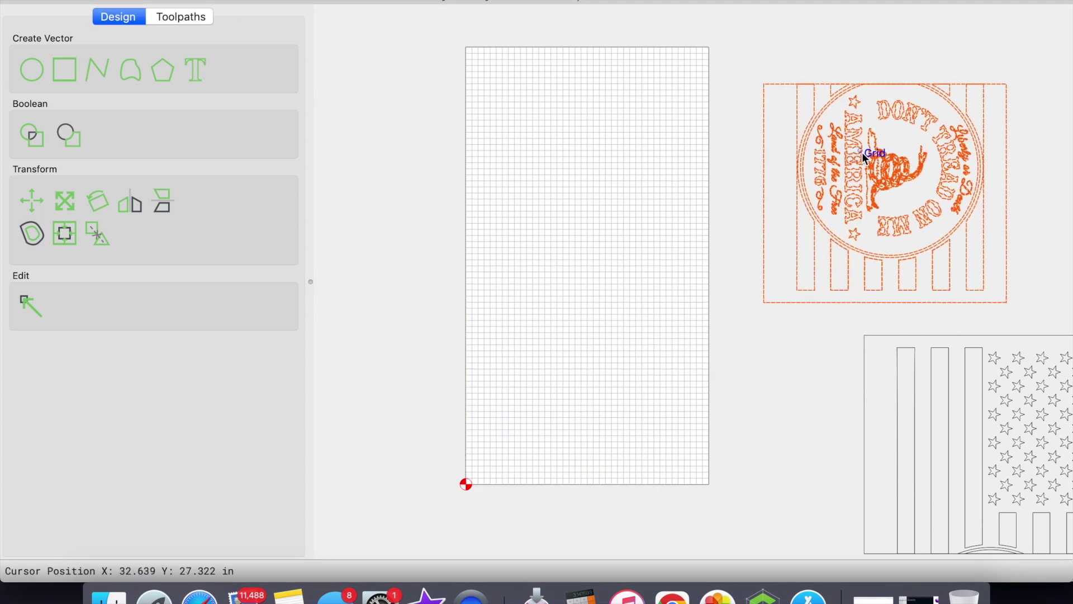
{"action": "left_click", "coordinate": [870, 337]}
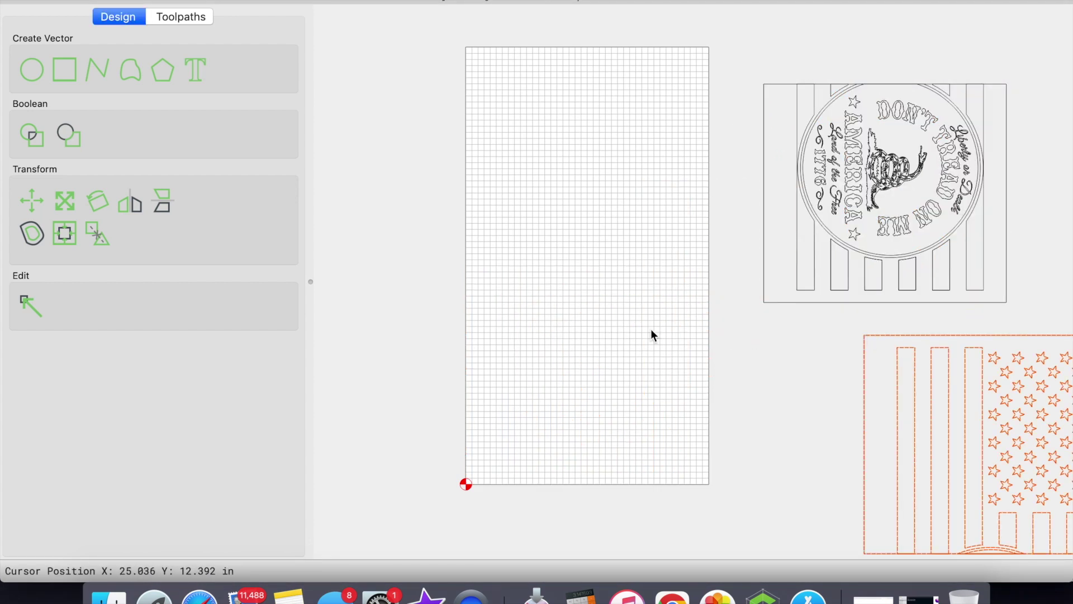
{"action": "left_click_drag", "start_coordinate": [928, 336], "coordinate": [550, 273]}
{"action": "left_click_drag", "start_coordinate": [725, 470], "coordinate": [711, 484]}
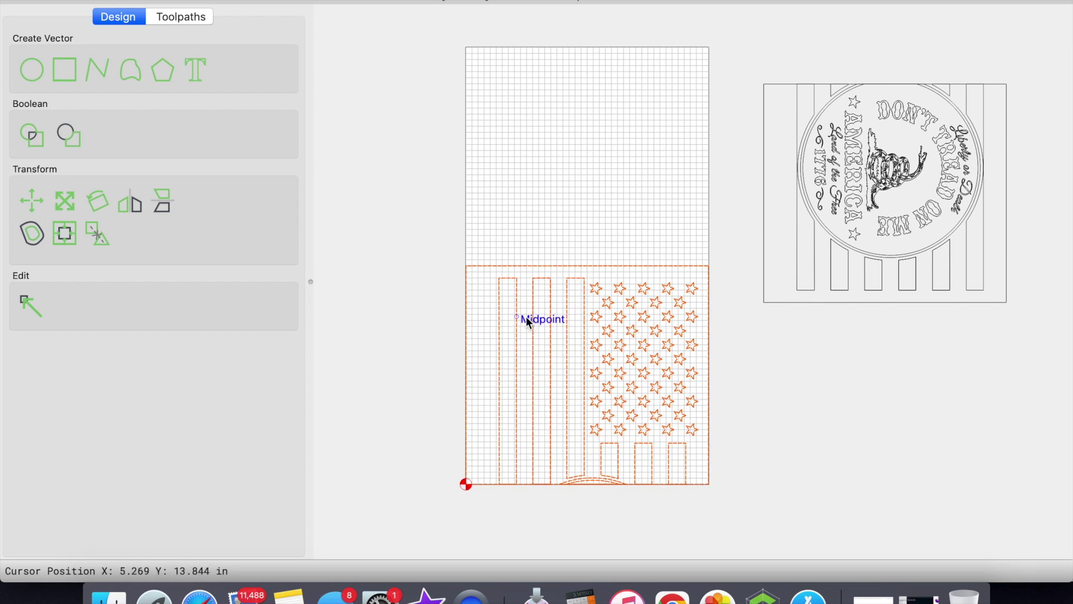
Drag the stars tile's outer border rectangle off the board
{"action": "left_click", "coordinate": [429, 326]}
{"action": "left_click", "coordinate": [469, 278]}
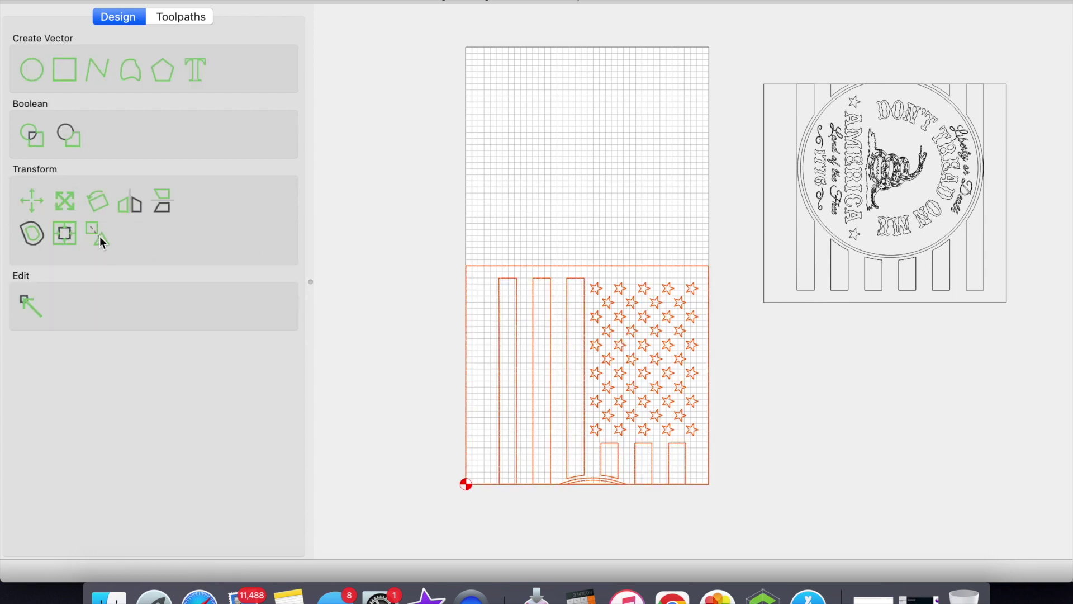
{"action": "left_click", "coordinate": [442, 263]}
{"action": "left_click", "coordinate": [499, 263]}
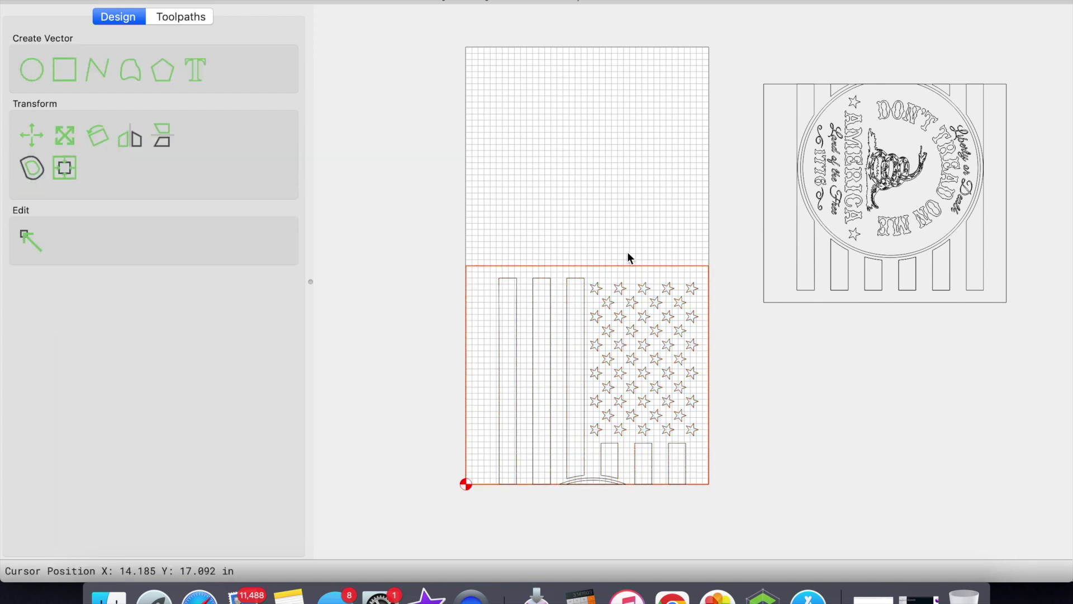
{"action": "left_click_drag", "start_coordinate": [621, 259], "coordinate": [821, 409]}
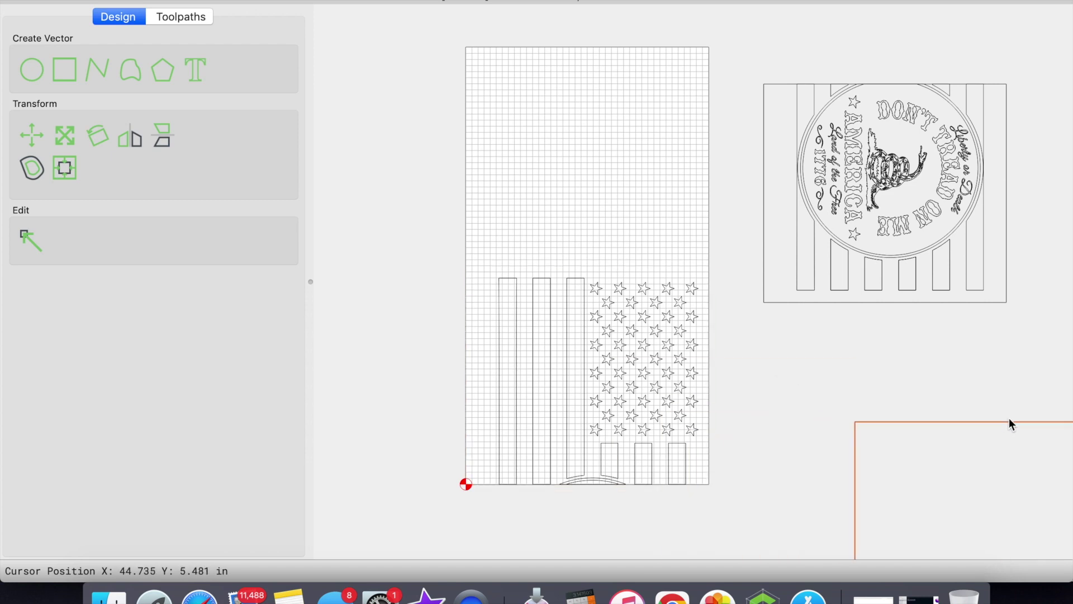